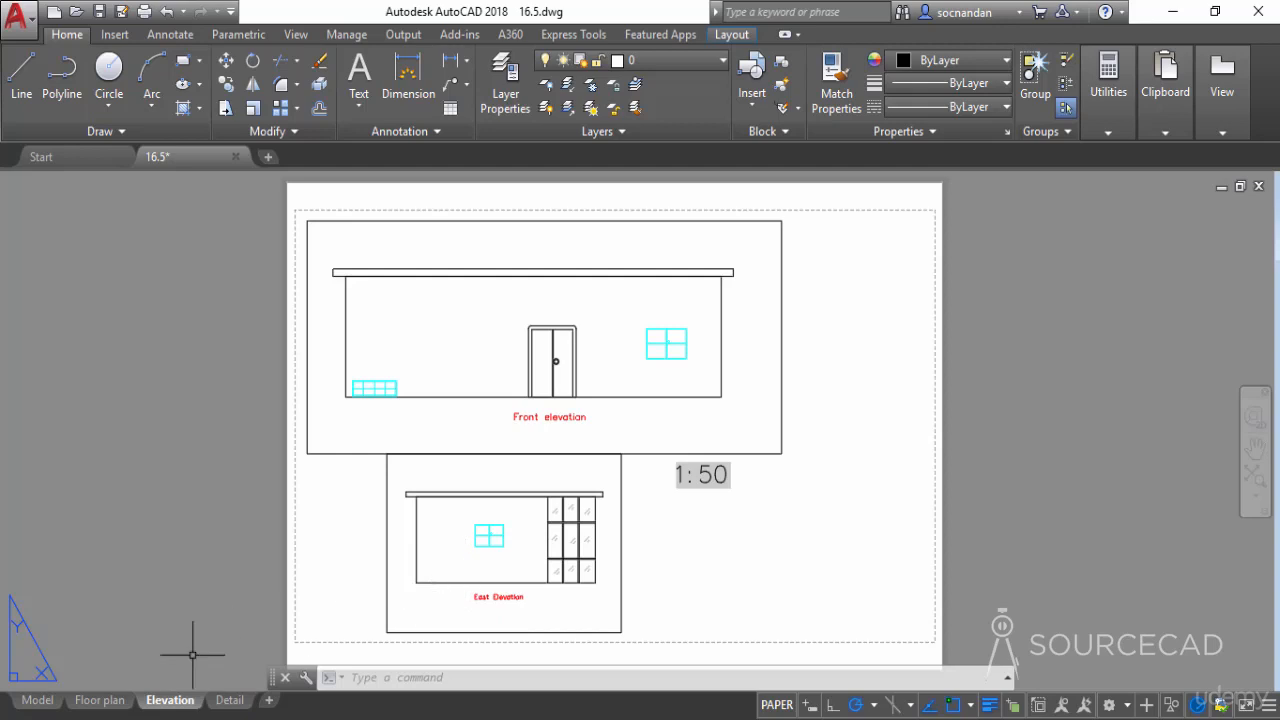
Turn the Blocks layer off and back on in model space, and return to the Elevation layout
left_click(48, 702)
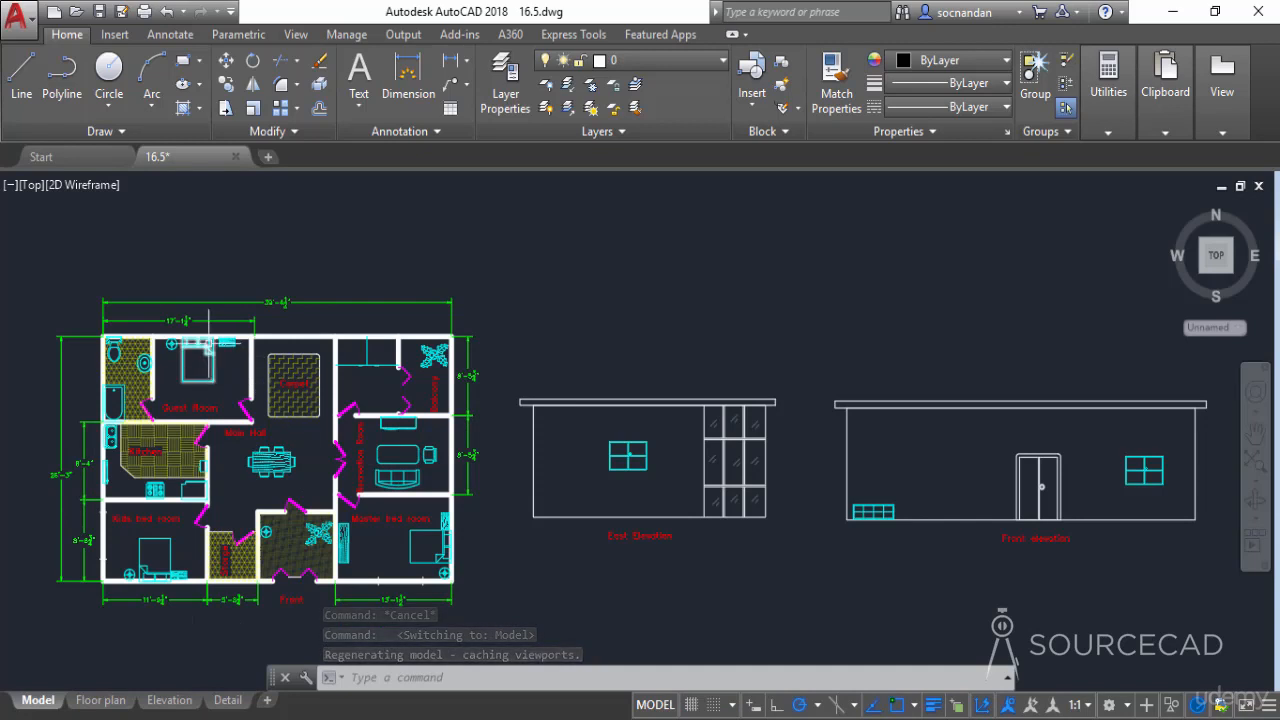
left_click(638, 62)
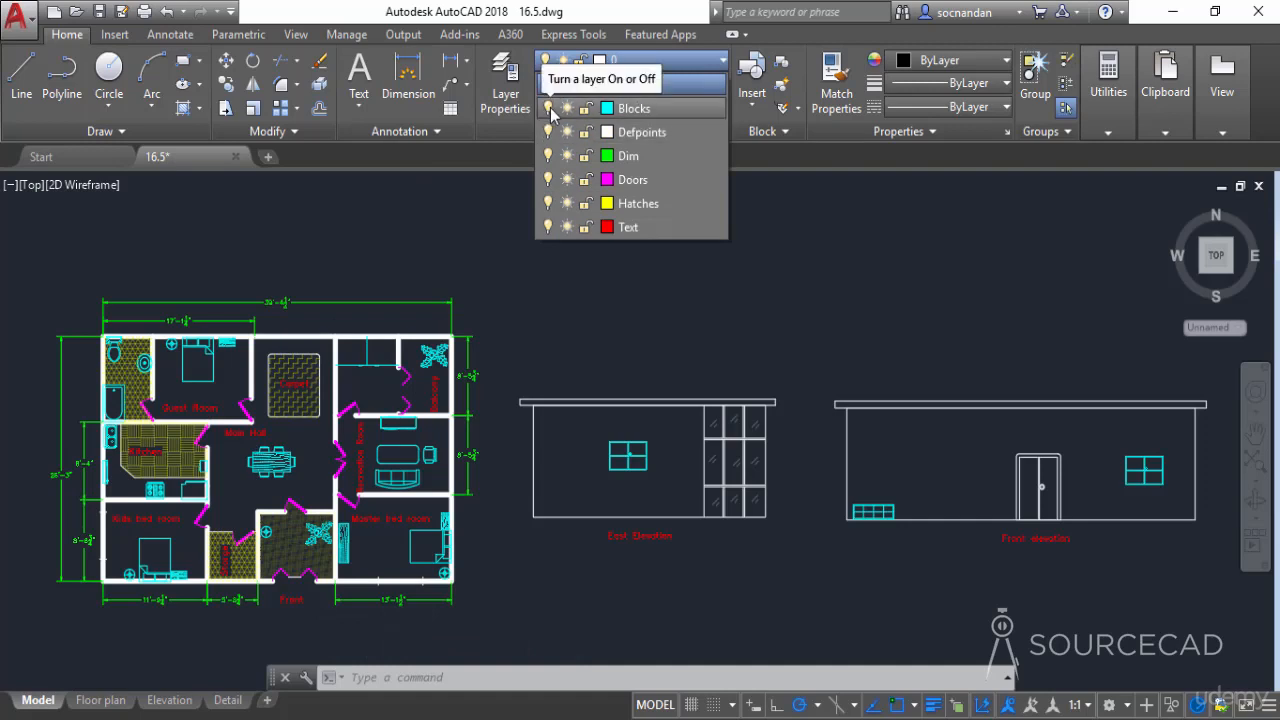
left_click(549, 108)
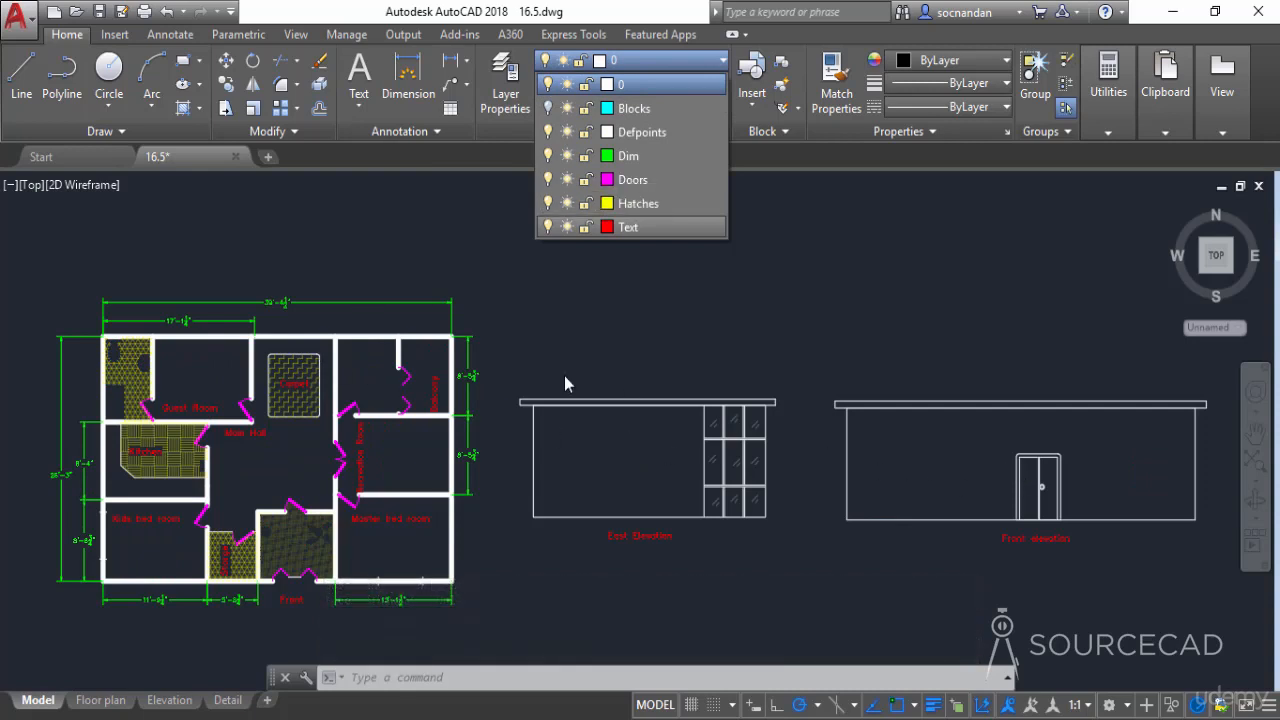
left_click(548, 108)
left_click(515, 338)
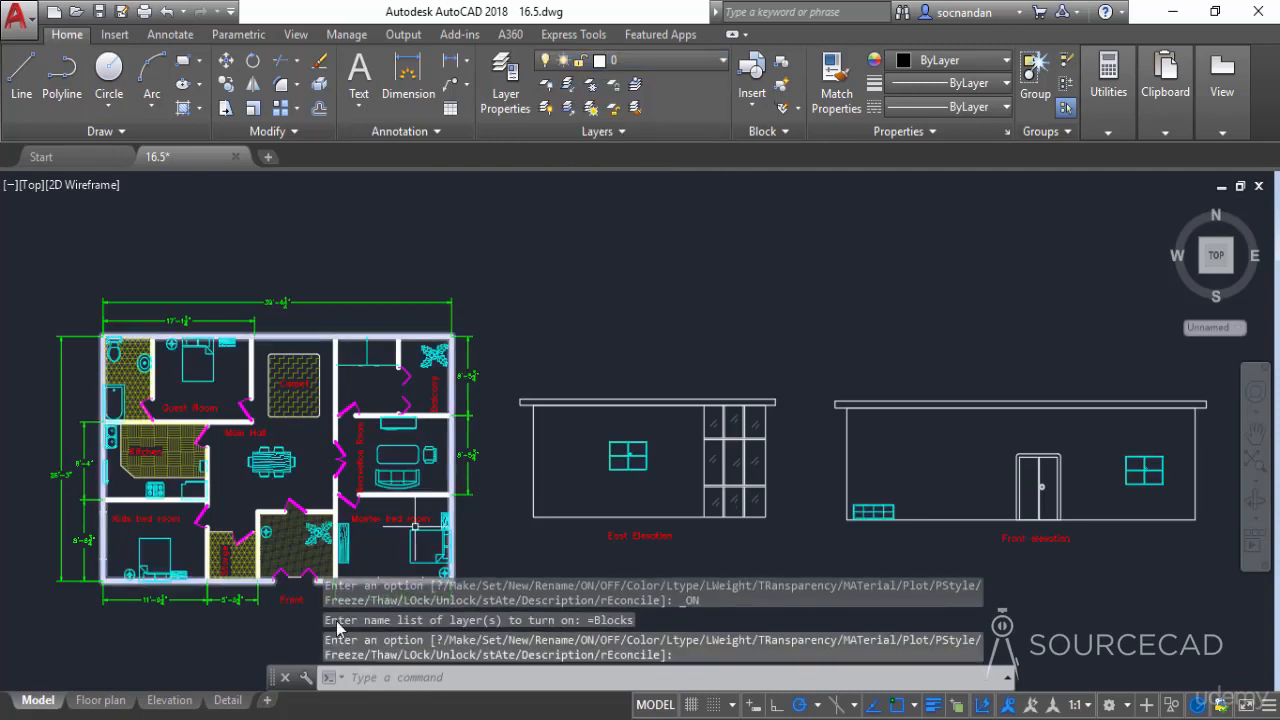
left_click(168, 702)
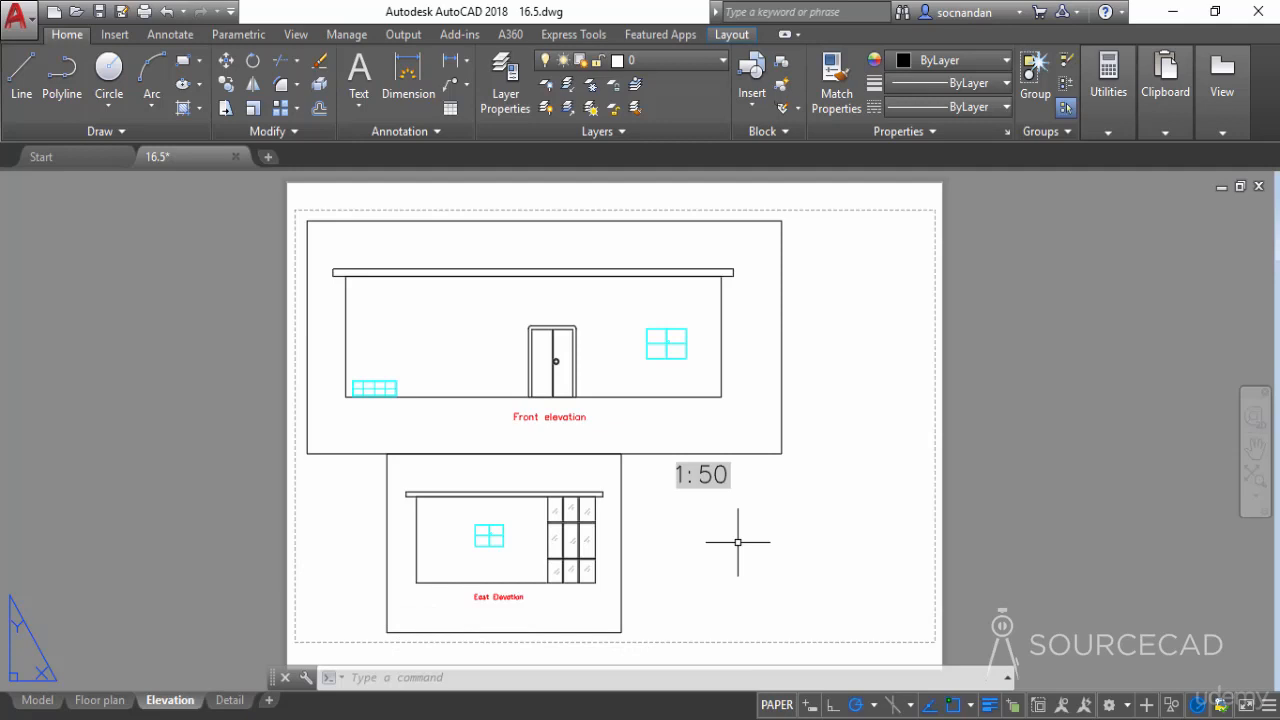
Open the layer properties manager beside the sheet, maximize all its columns and bring the viewport override columns into view
middle_click_drag(737, 542, 1003, 547)
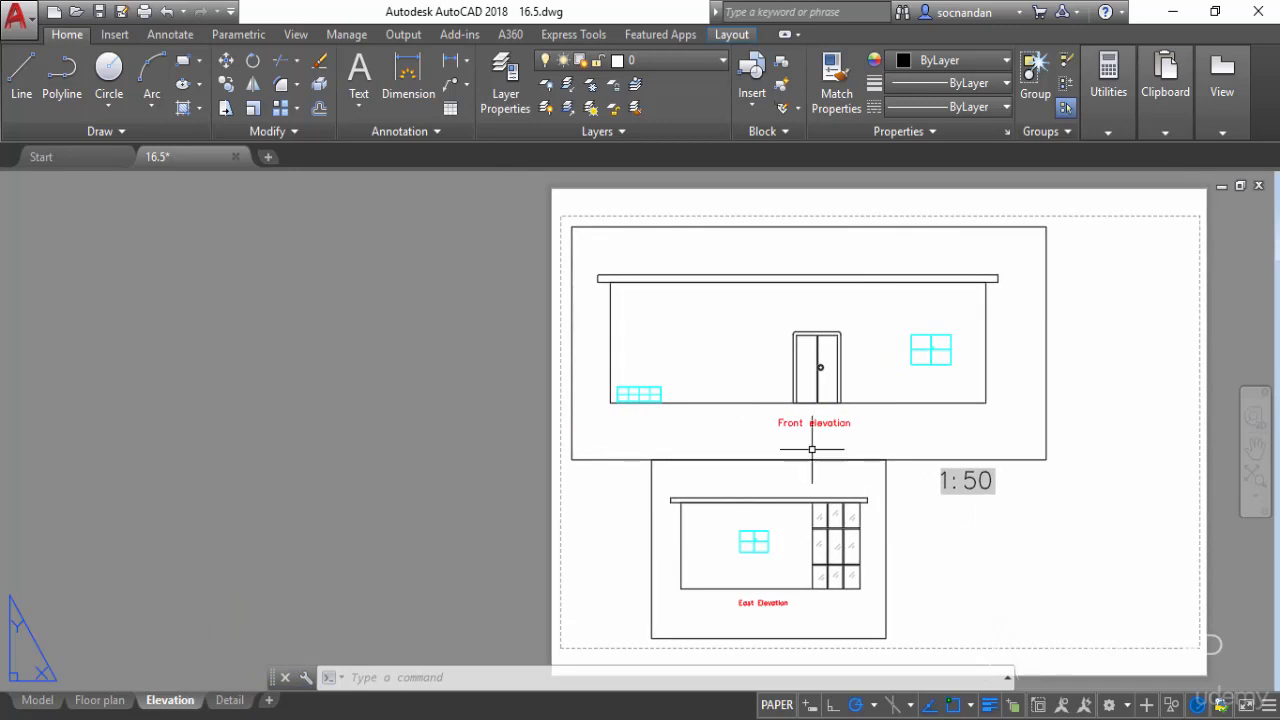
left_click(512, 110)
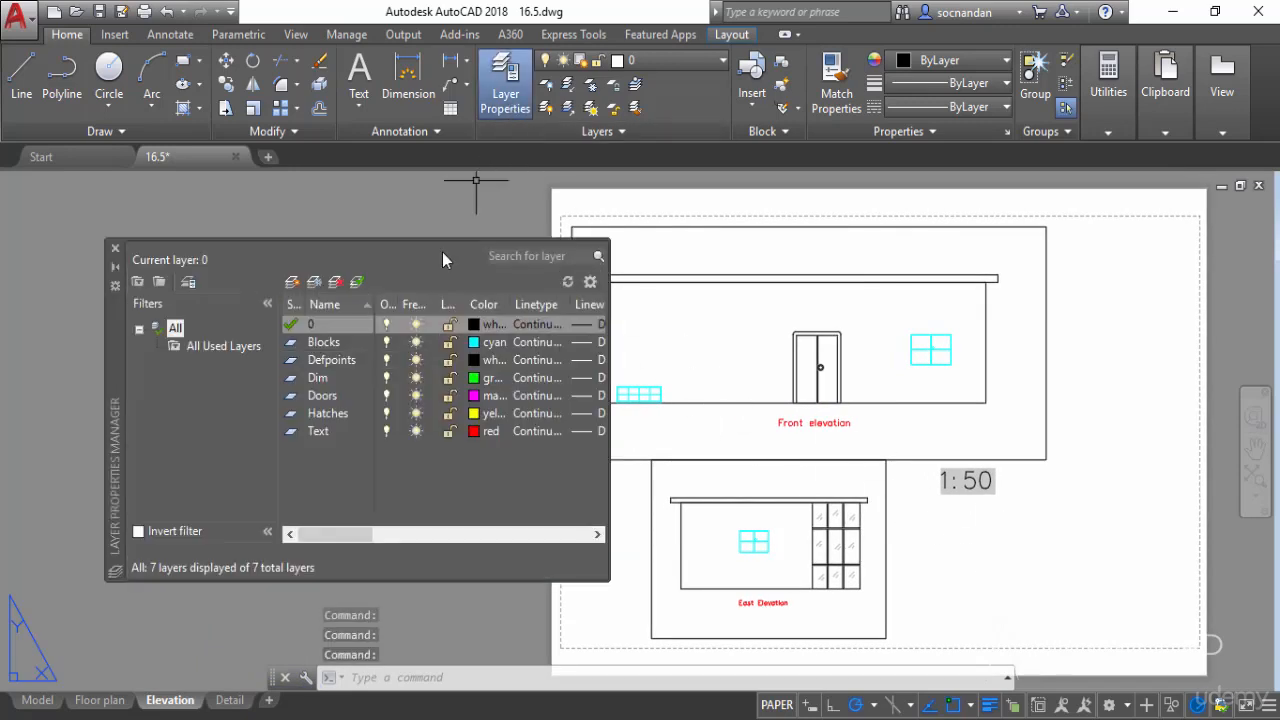
left_click_drag(117, 372, 37, 369)
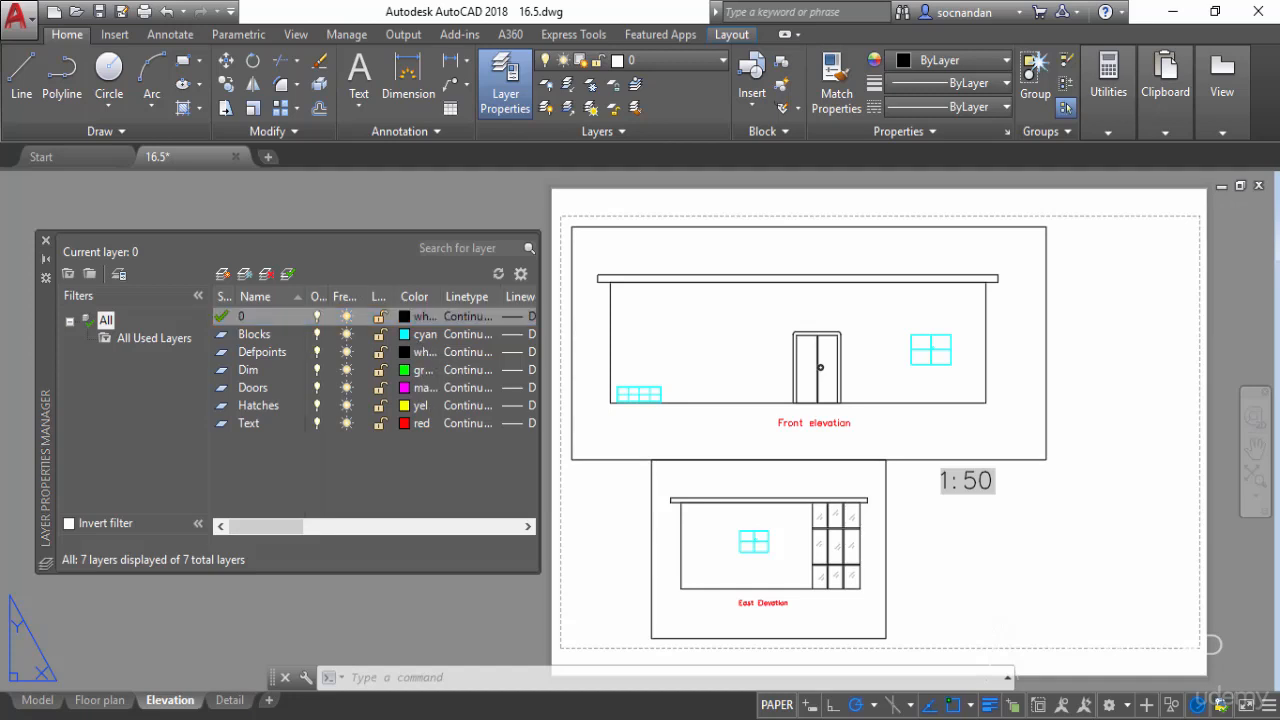
left_click_drag(291, 531, 390, 526)
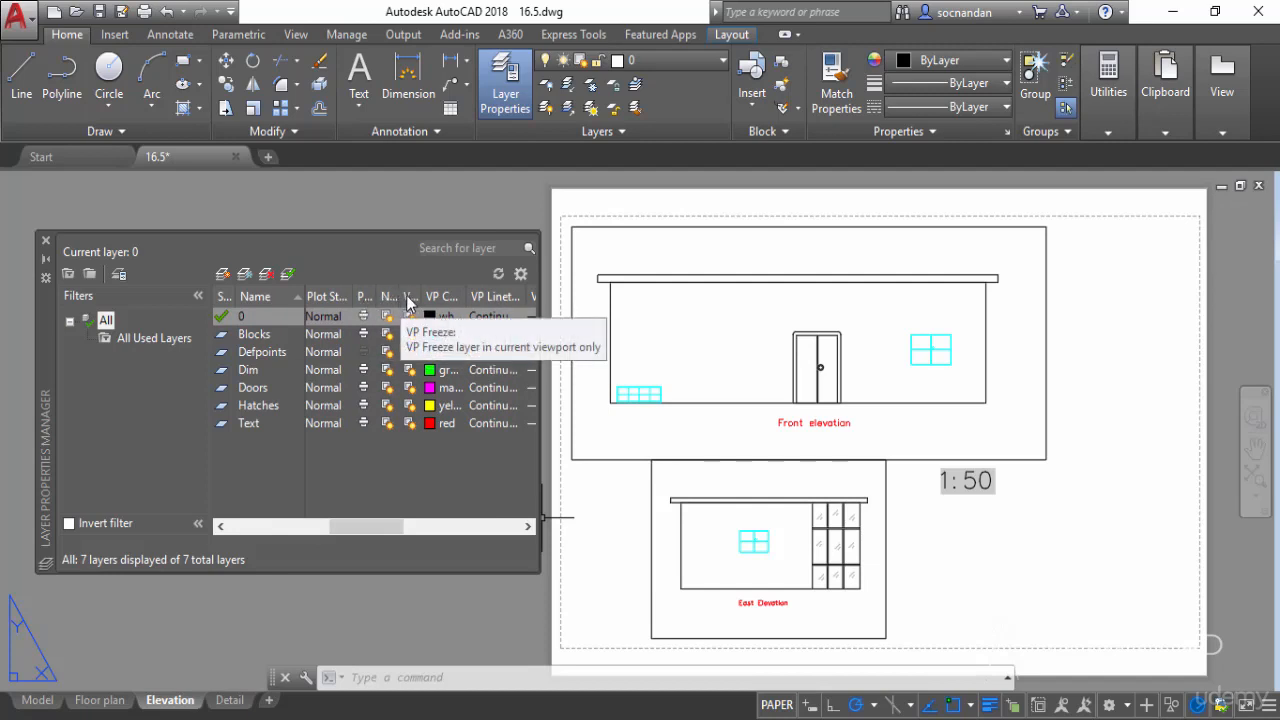
right_click(406, 295)
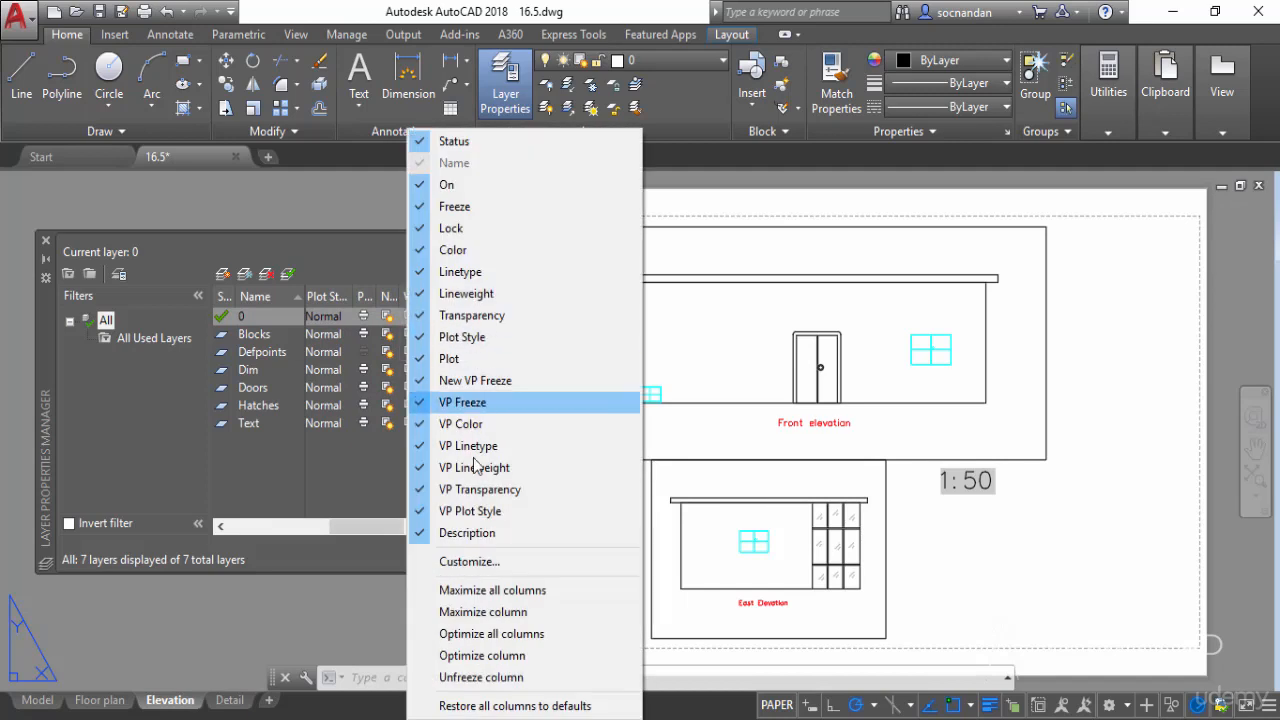
left_click(527, 597)
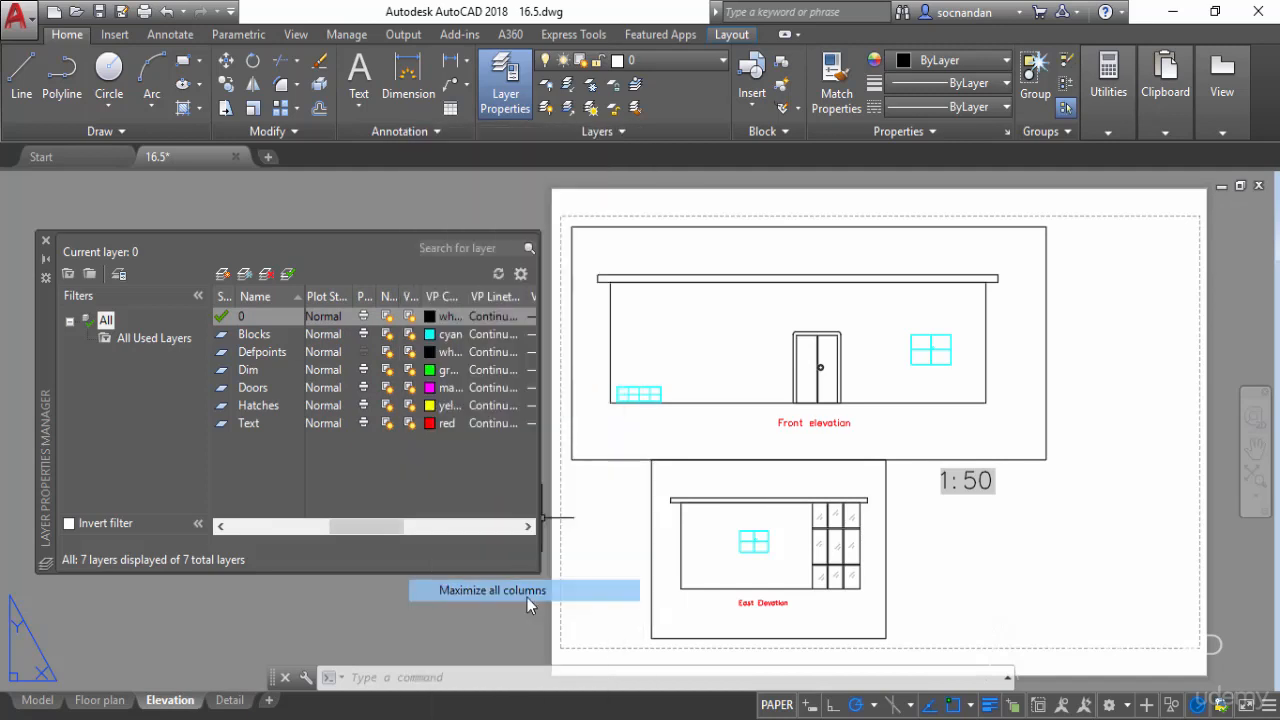
left_click_drag(367, 526, 408, 528)
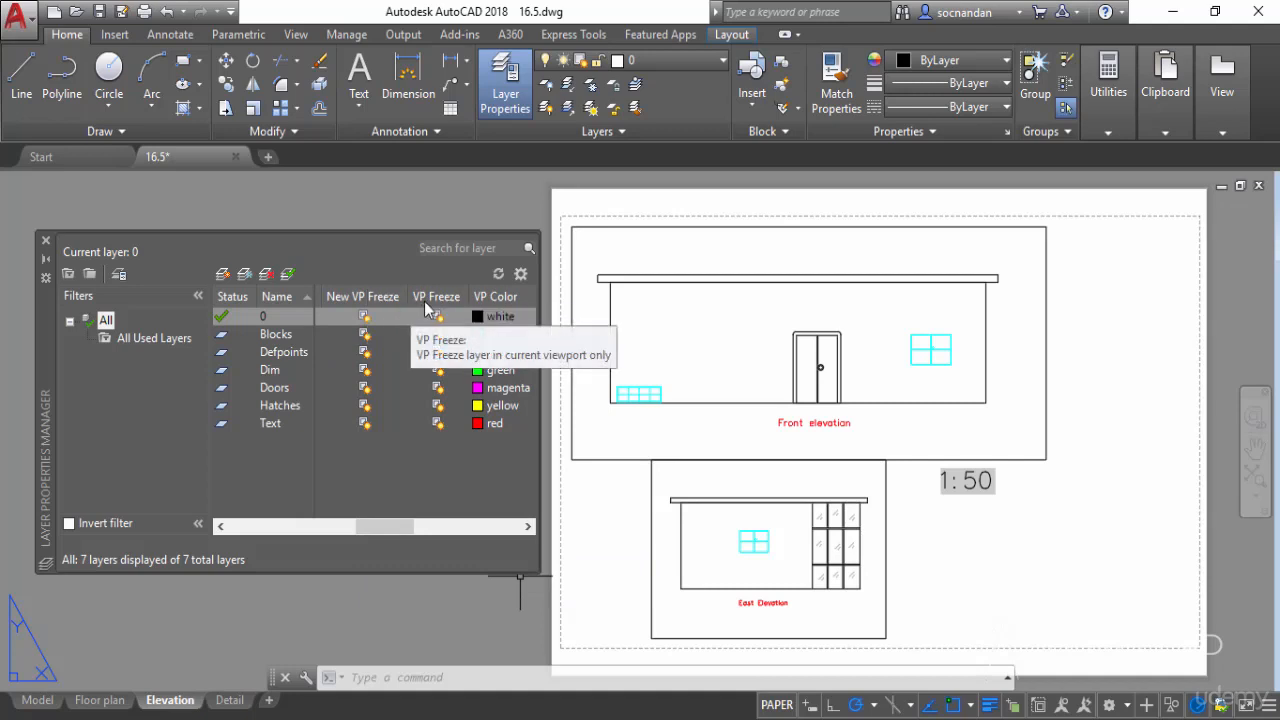
left_click_drag(402, 526, 421, 524)
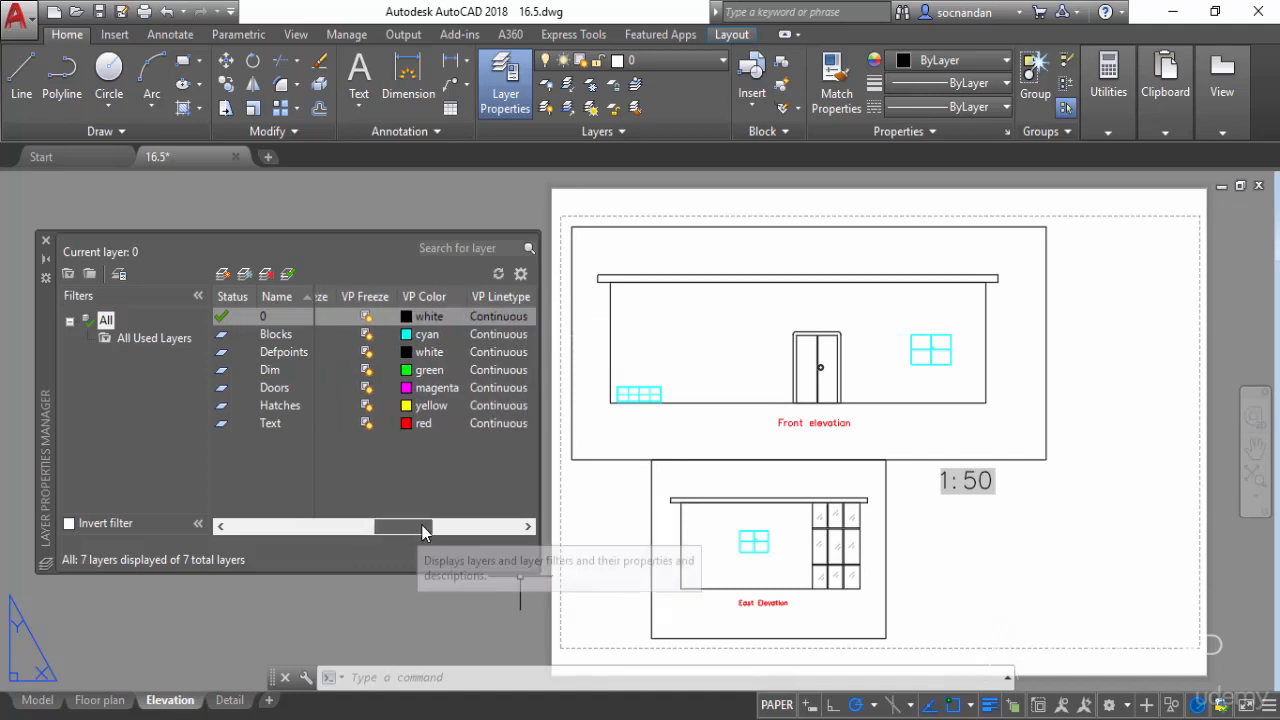
Freeze the Blocks layer only in the front elevation viewport and return to paper space
left_click(294, 336)
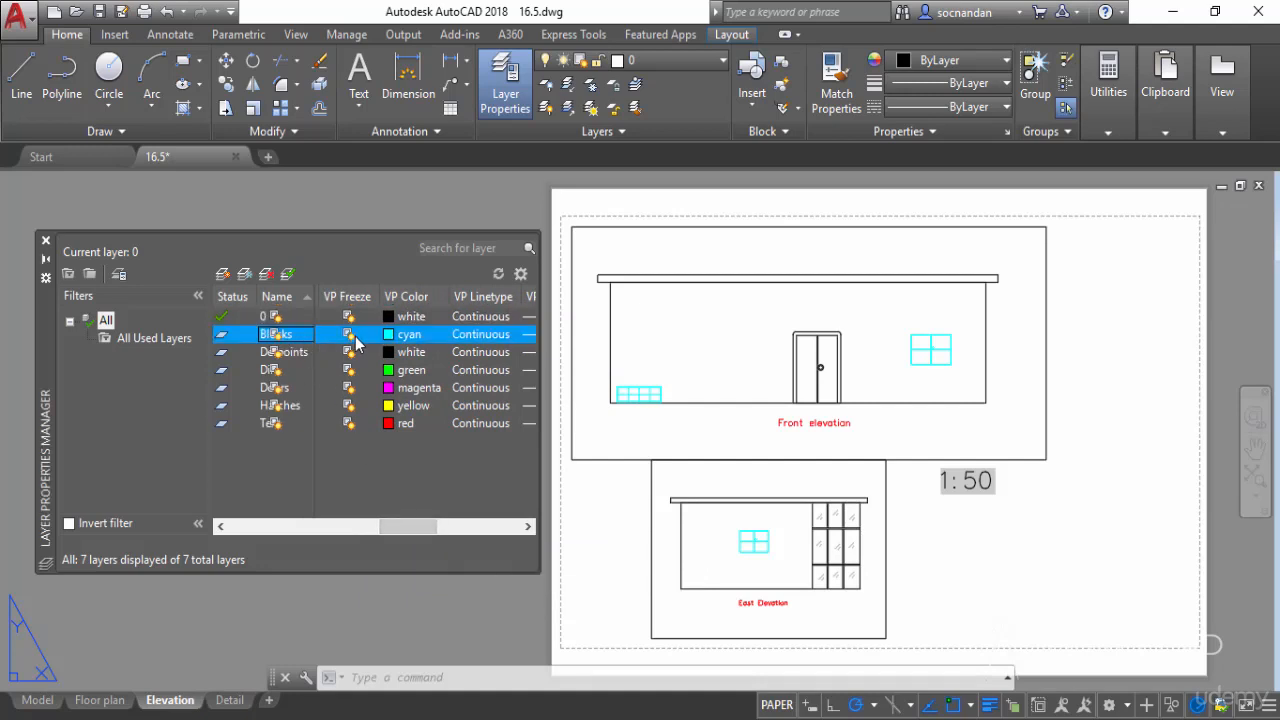
left_click(350, 343)
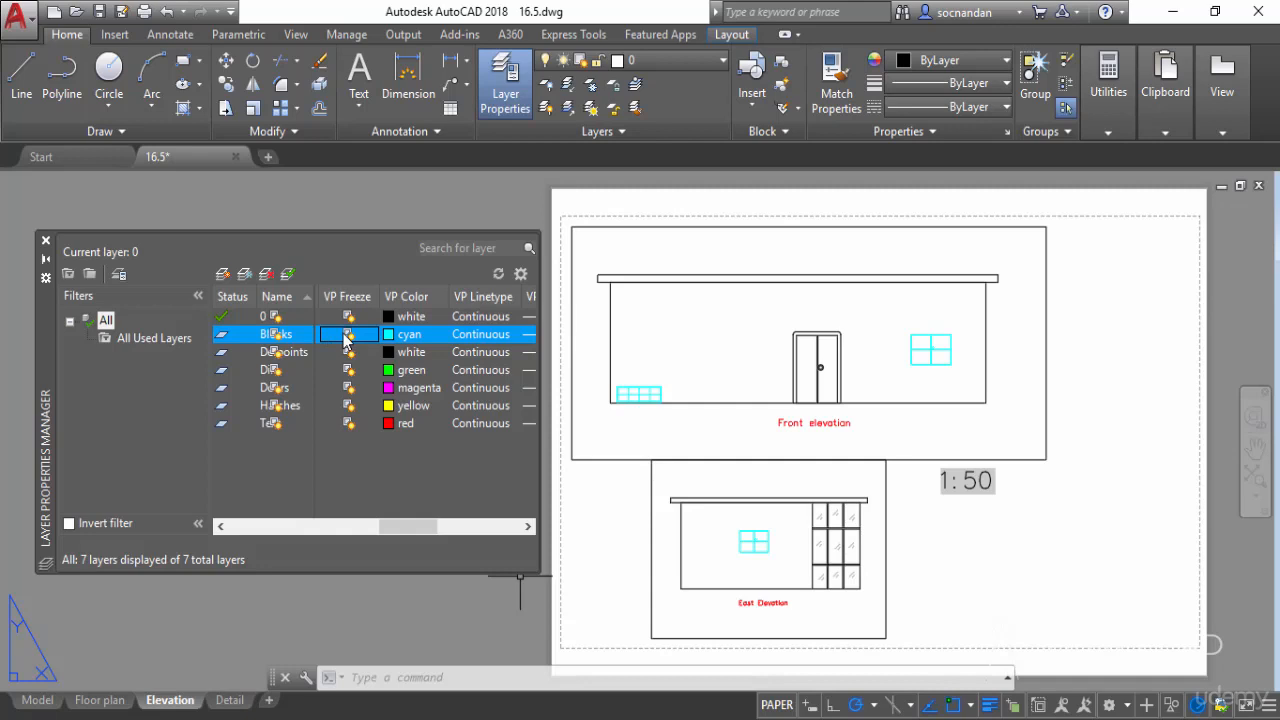
double_click(706, 337)
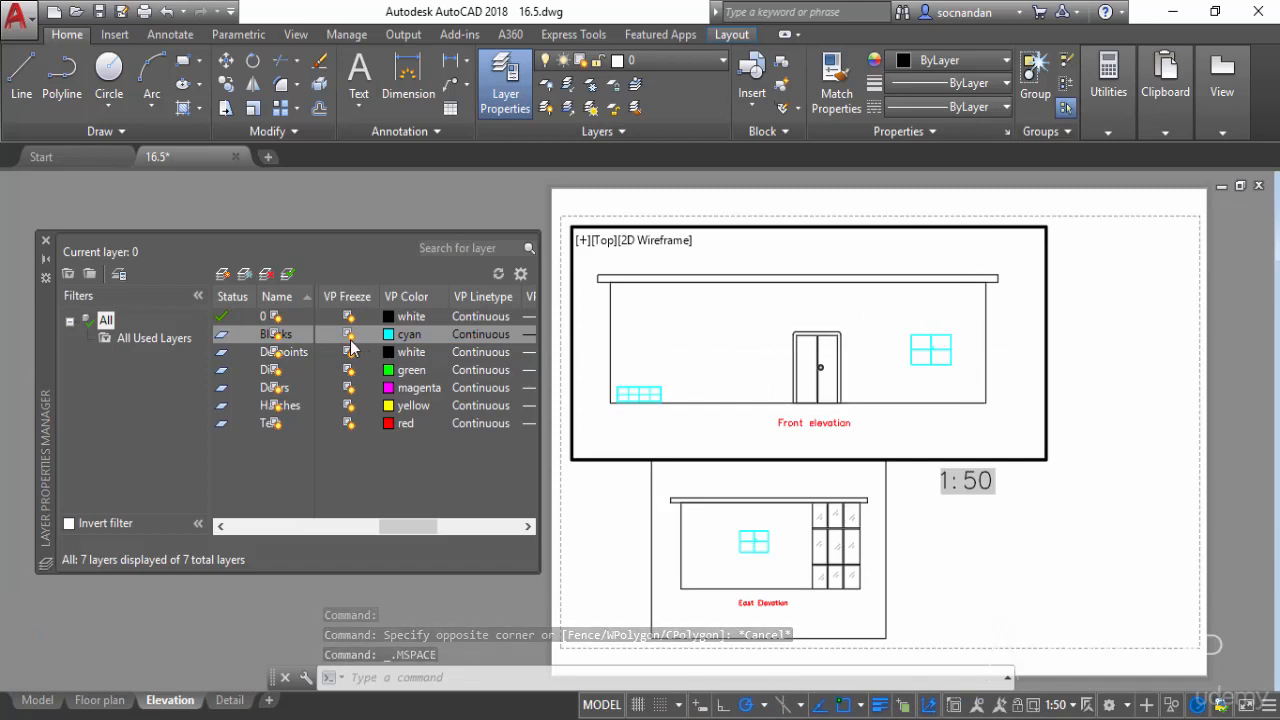
left_click(349, 338)
left_click(348, 336)
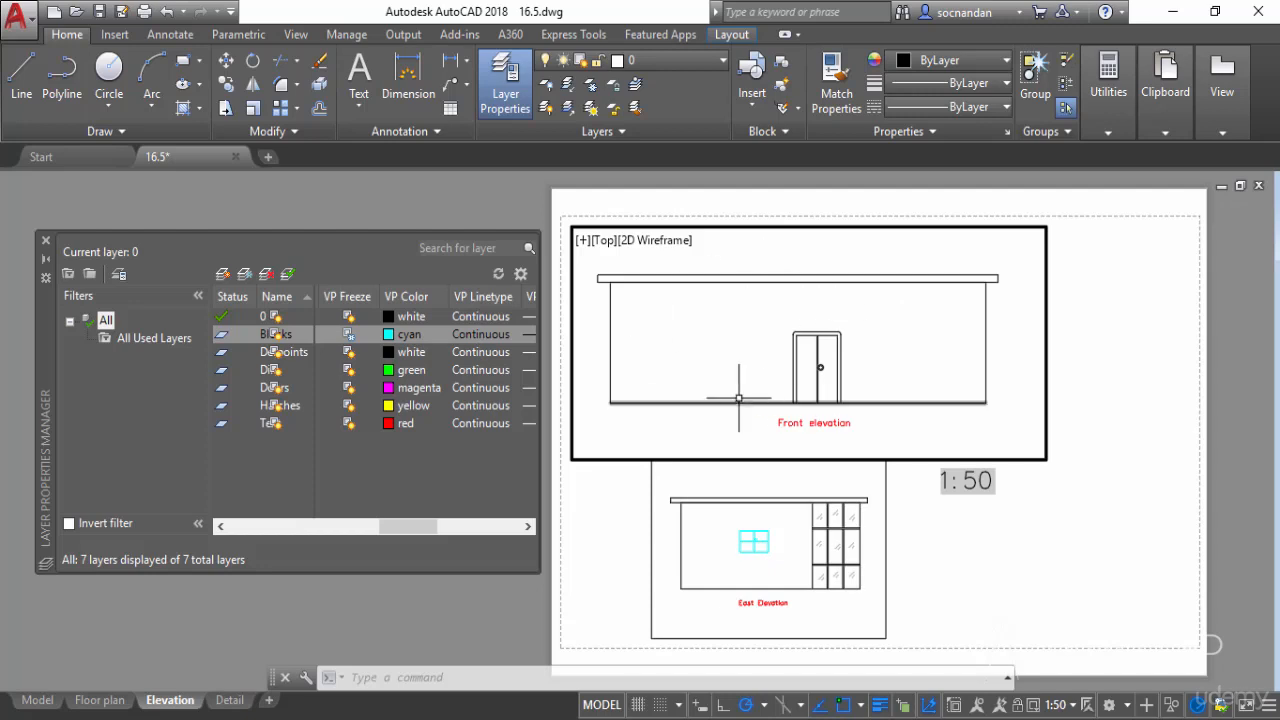
double_click(609, 494)
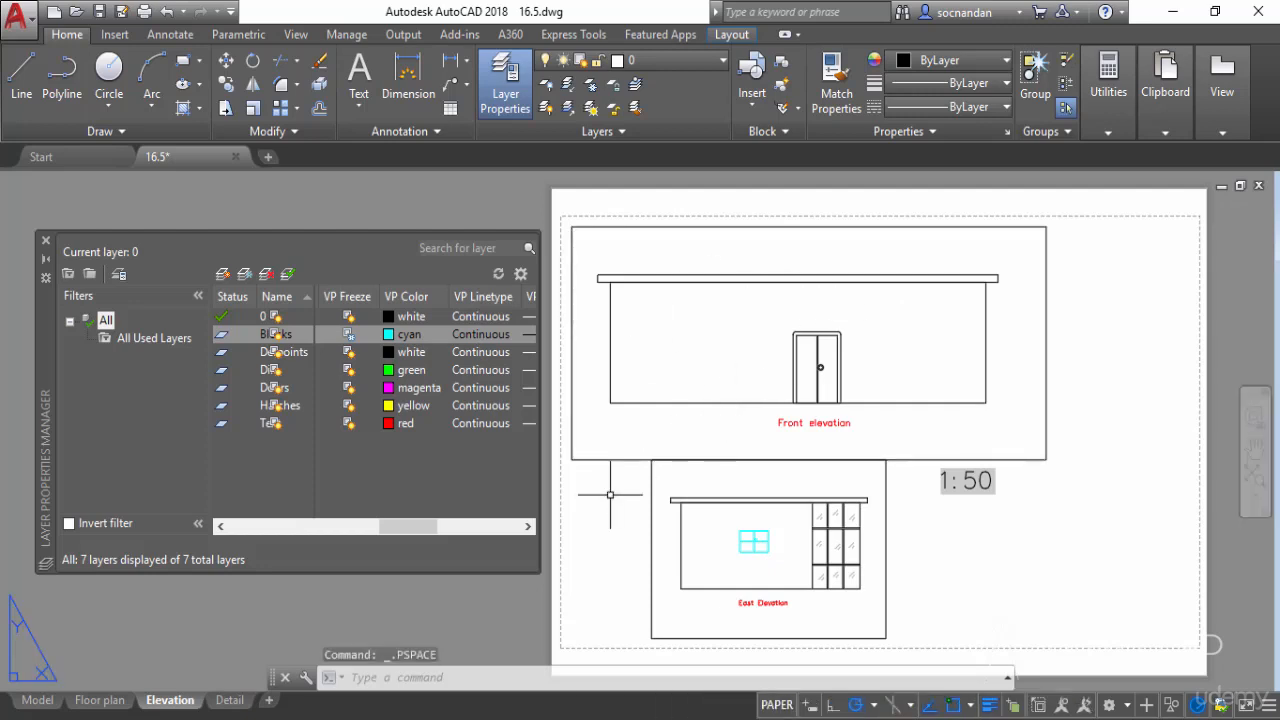
Freeze the Text layer only in the east elevation viewport
left_click(262, 424)
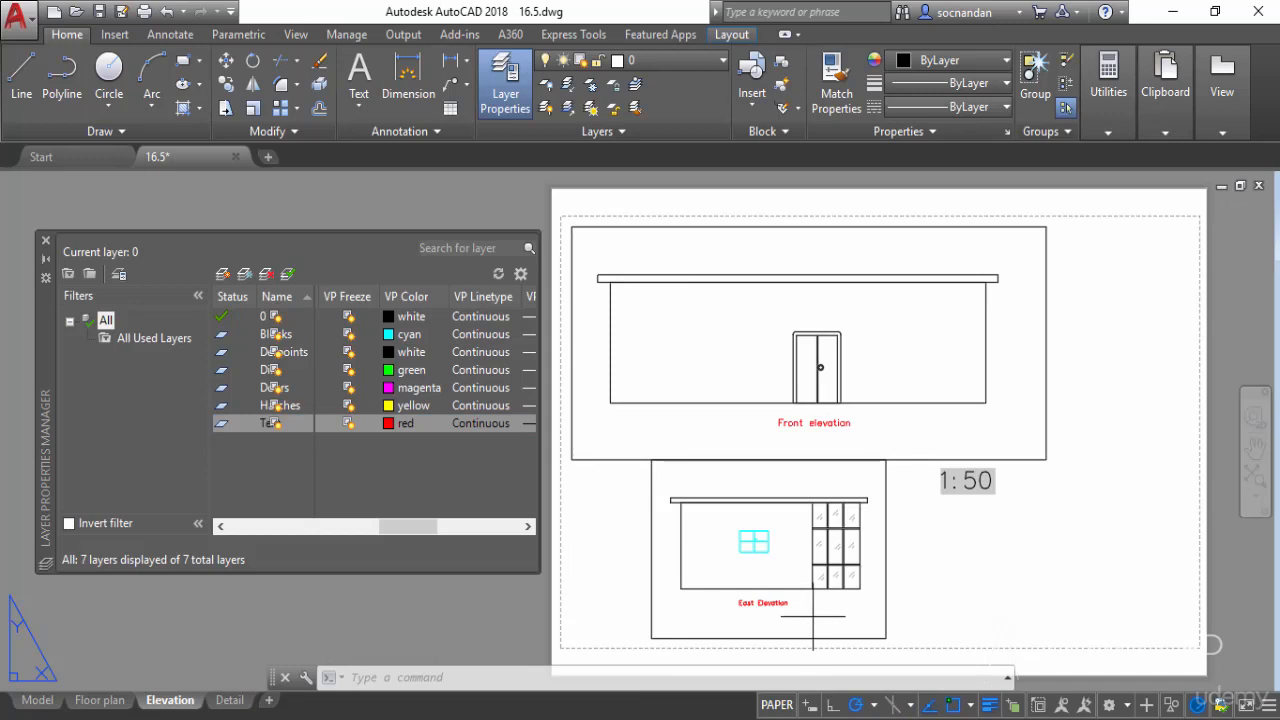
double_click(813, 616)
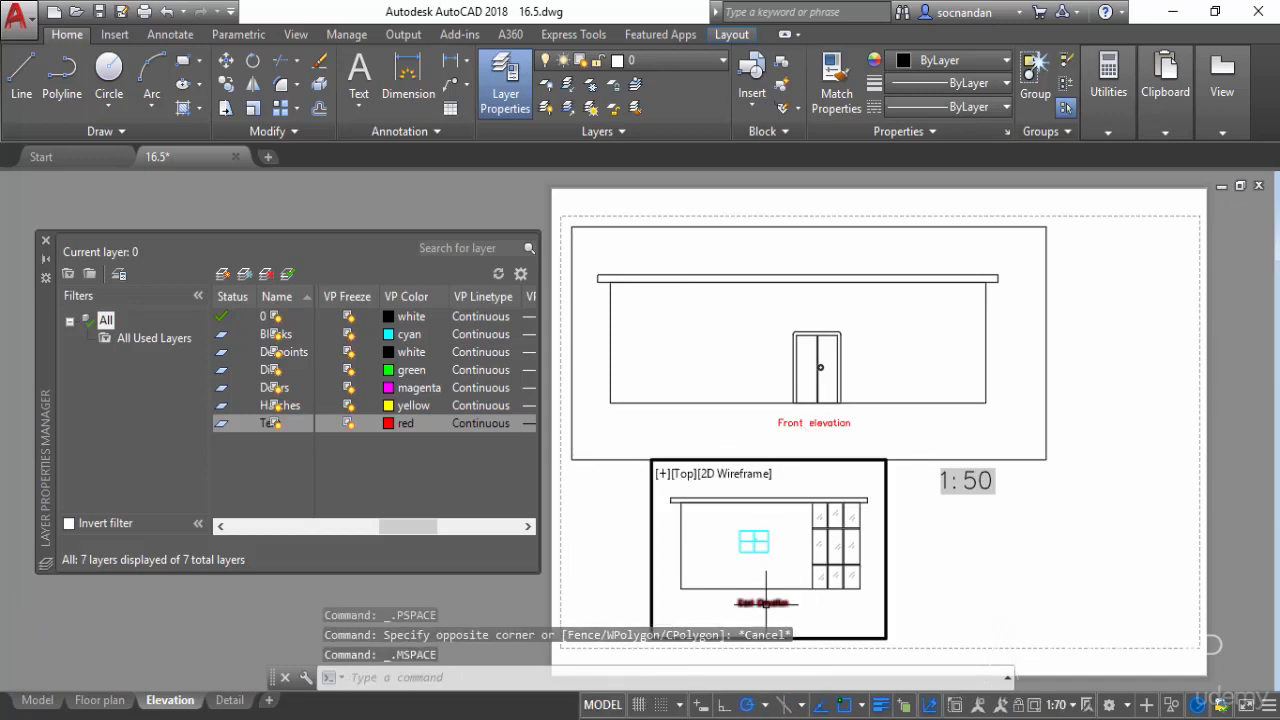
left_click(352, 432)
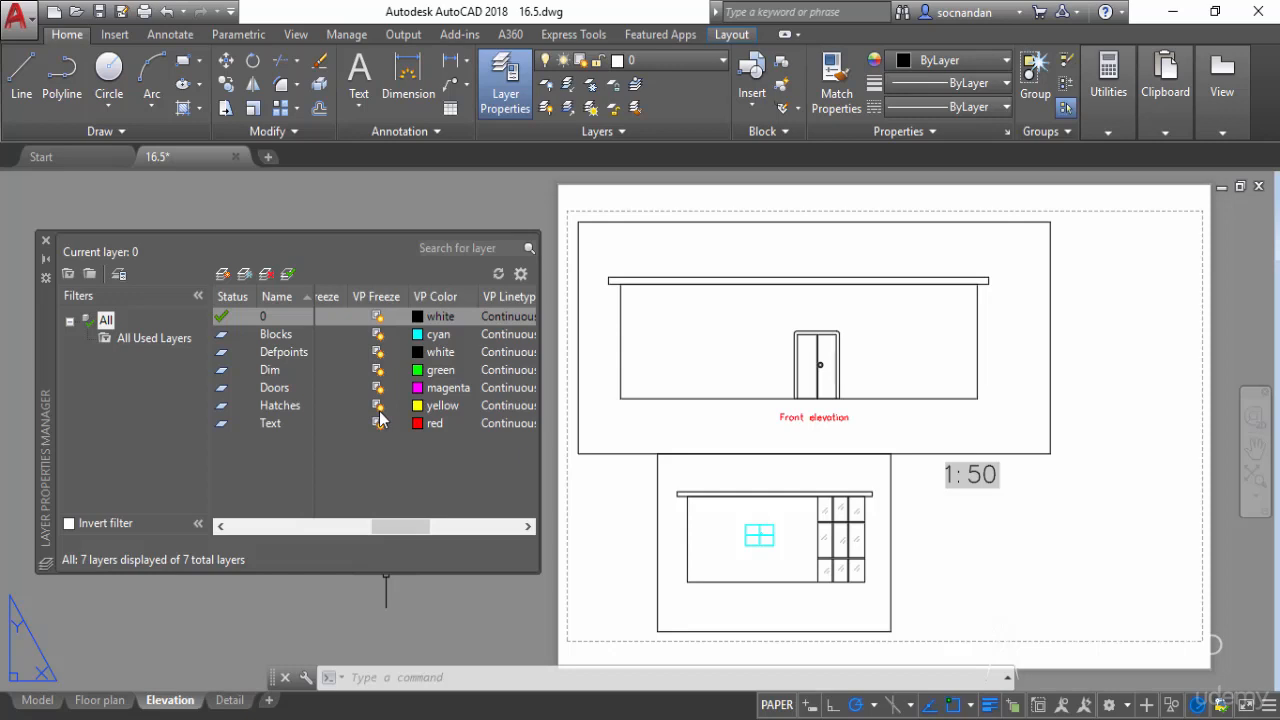
Override the viewport lineweight of layer 0 to 0.50 mm in the front elevation viewport and return to paper space
left_click_drag(404, 532, 458, 527)
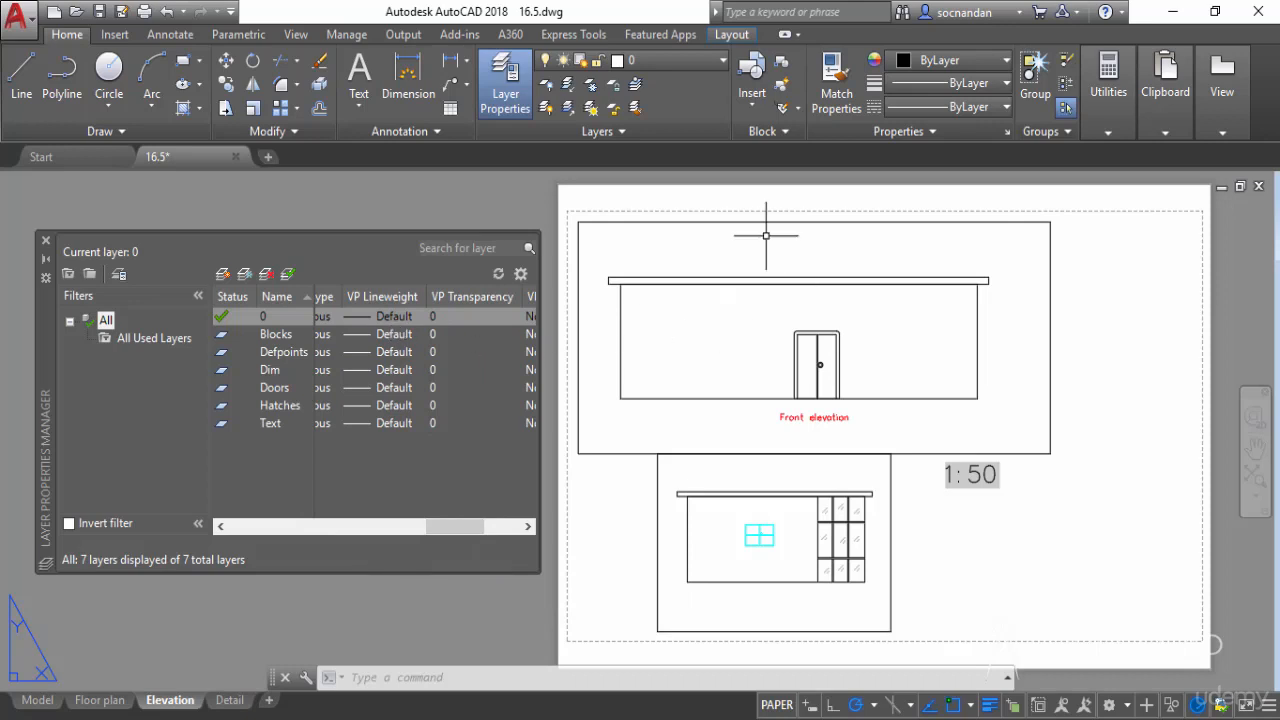
double_click(716, 330)
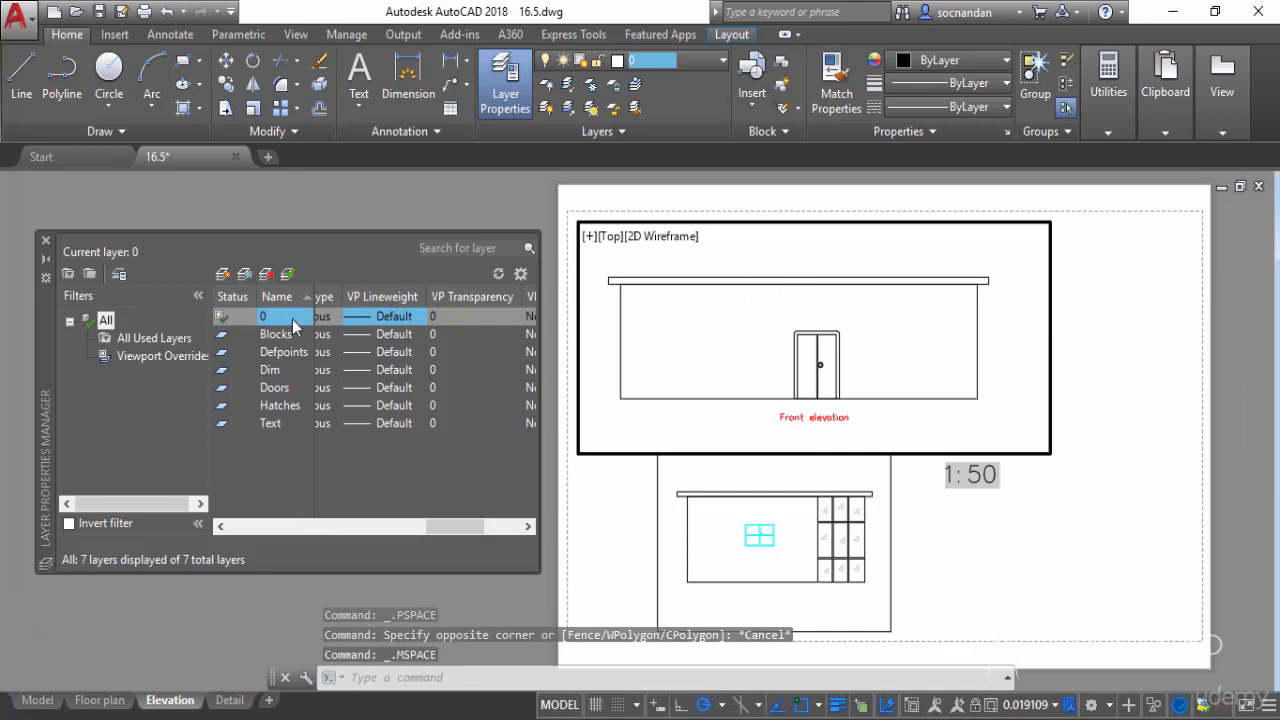
left_click(363, 322)
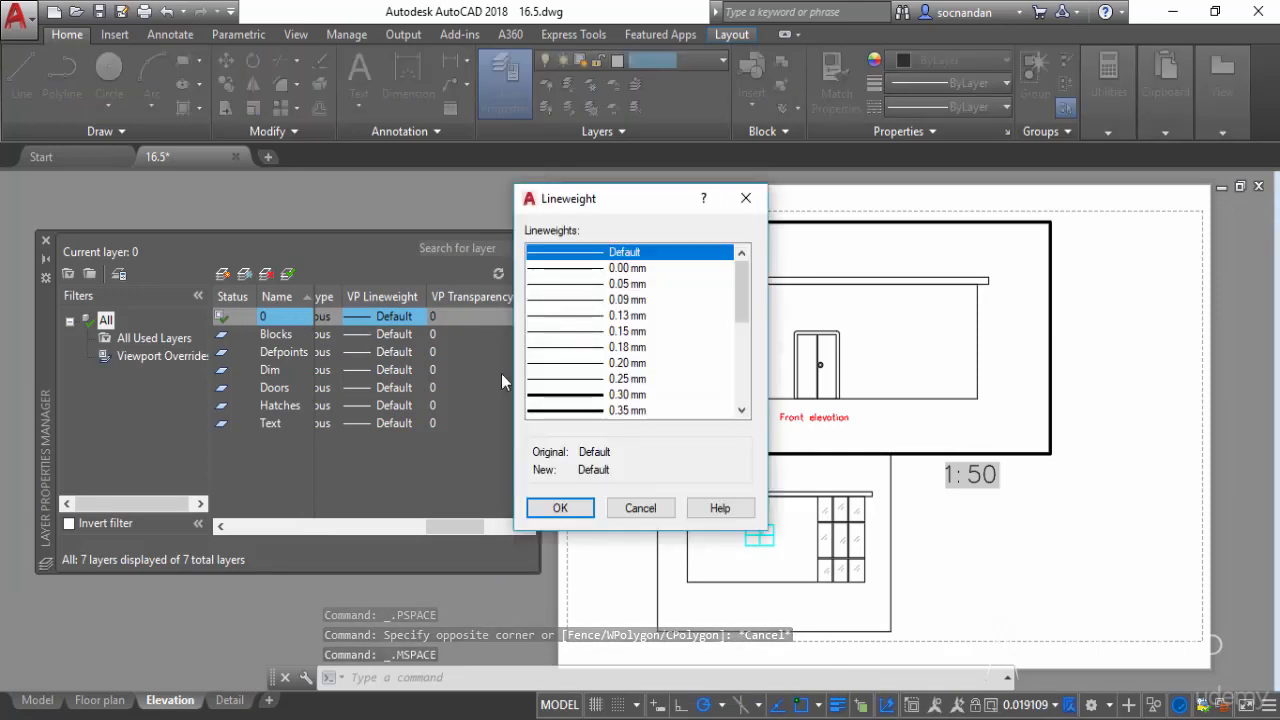
scroll(606, 372, "down", 2)
left_click(610, 347)
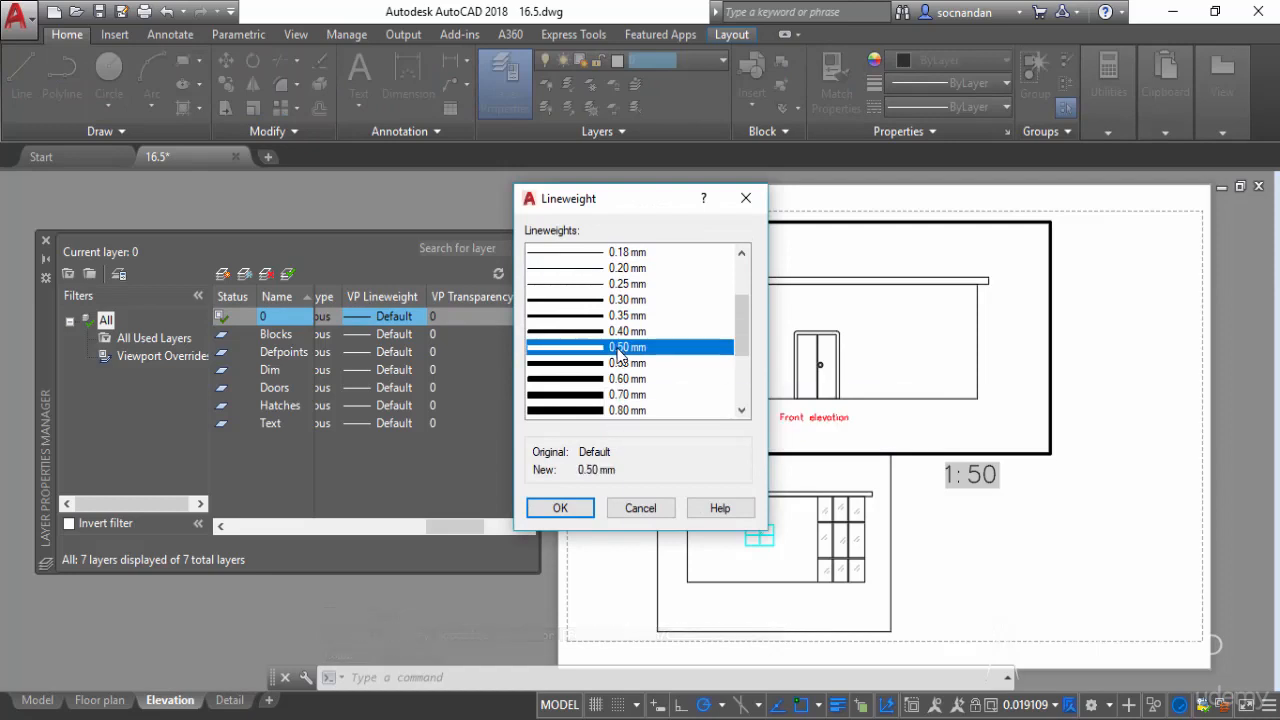
left_click(560, 508)
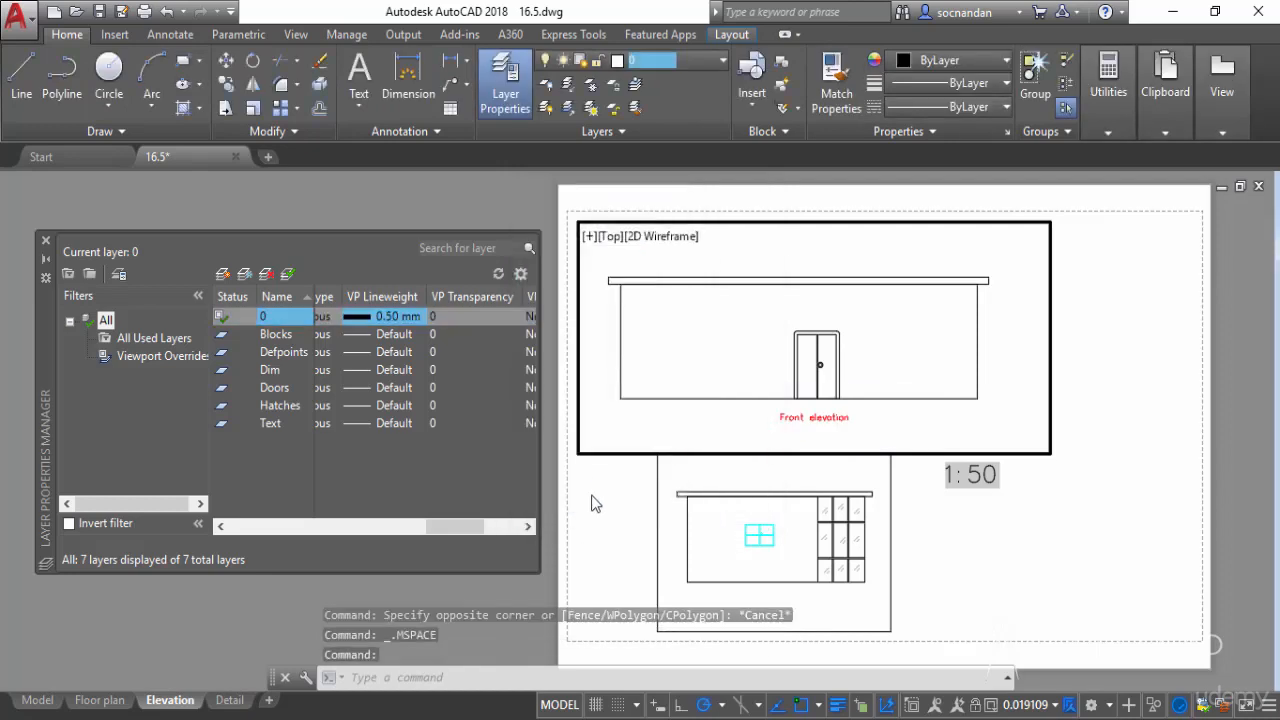
double_click(592, 479)
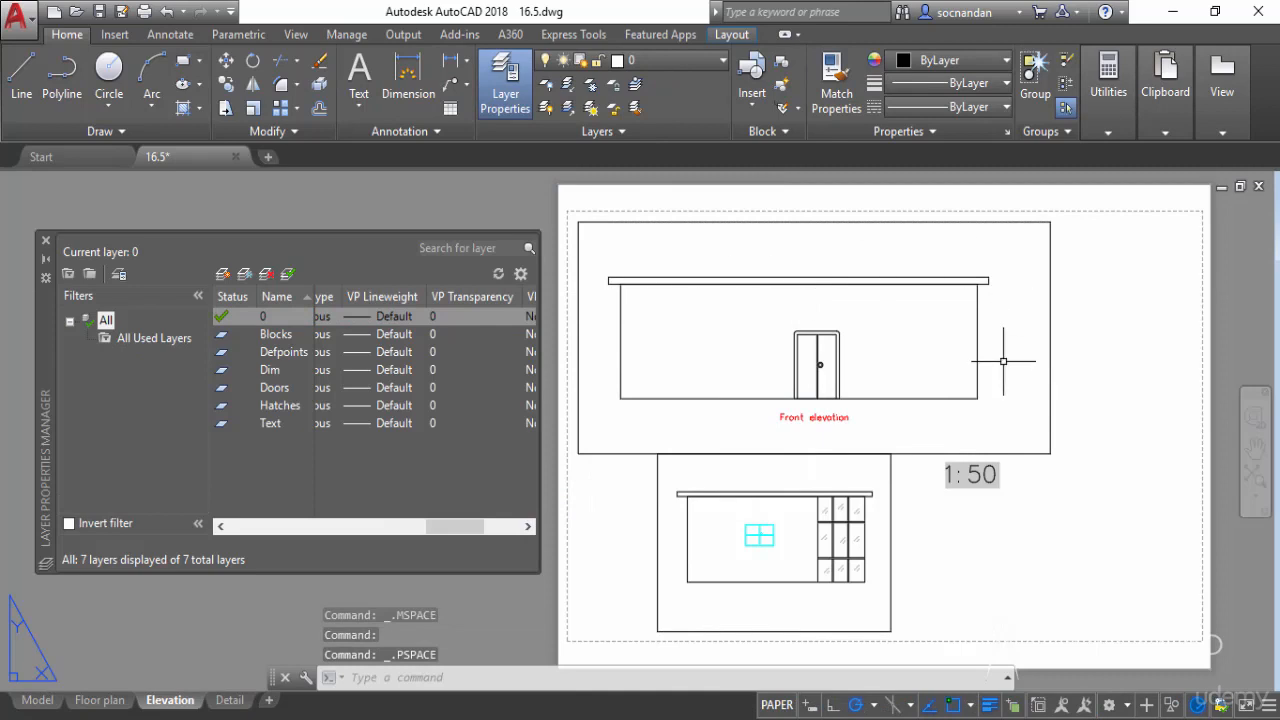
Set the viewport lineweight of layer 0 back to Default in the front elevation viewport, and close the layer properties manager
scroll(814, 424, "up", 5)
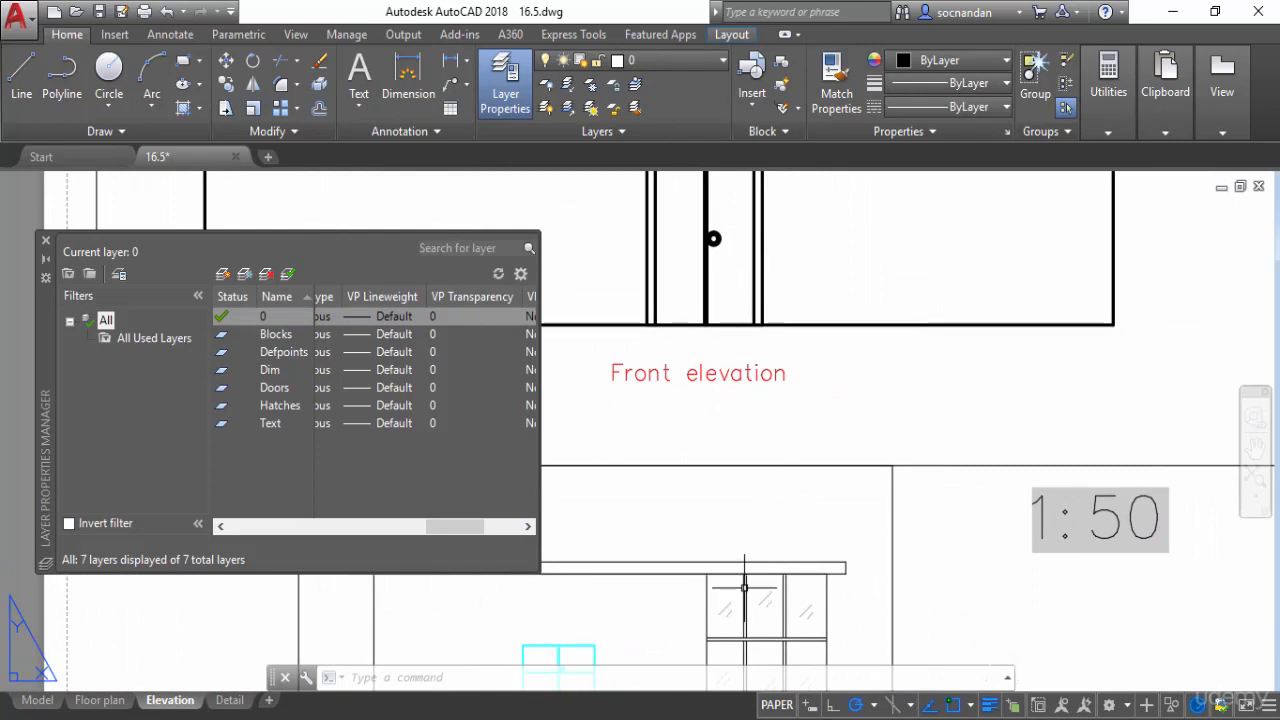
mouse_move(849, 541)
middle_mouse_down()
mouse_move(803, 462)
mouse_move(801, 582)
middle_mouse_up()
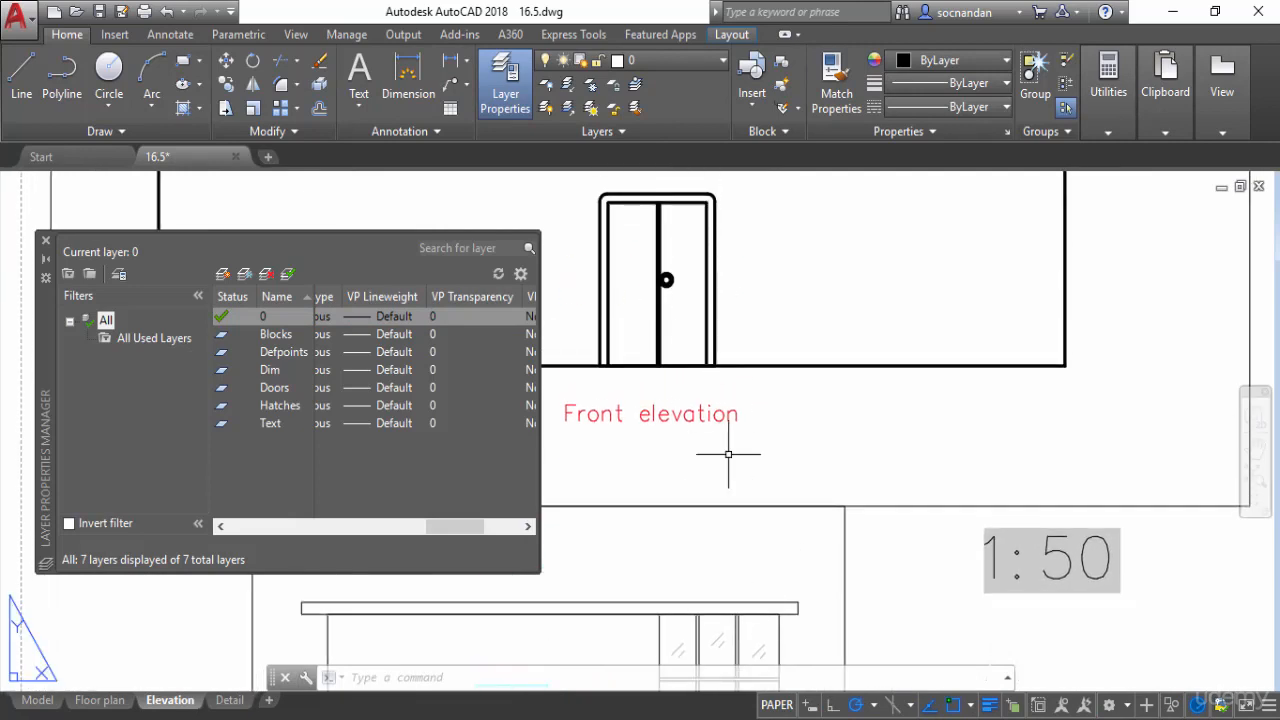
scroll(750, 530, "down", 2)
middle_click_drag(754, 522, 845, 470)
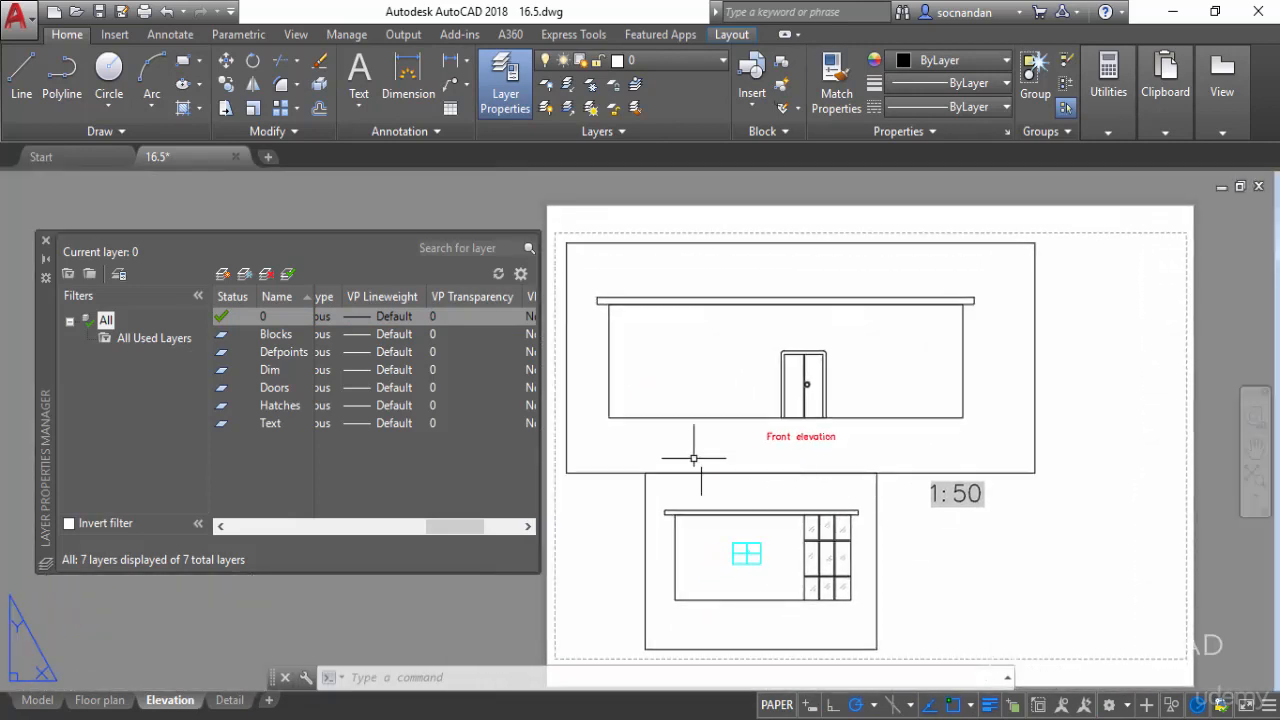
left_click(652, 337)
double_click(652, 337)
left_click(398, 316)
left_click(398, 316)
scroll(630, 330, "up", 2)
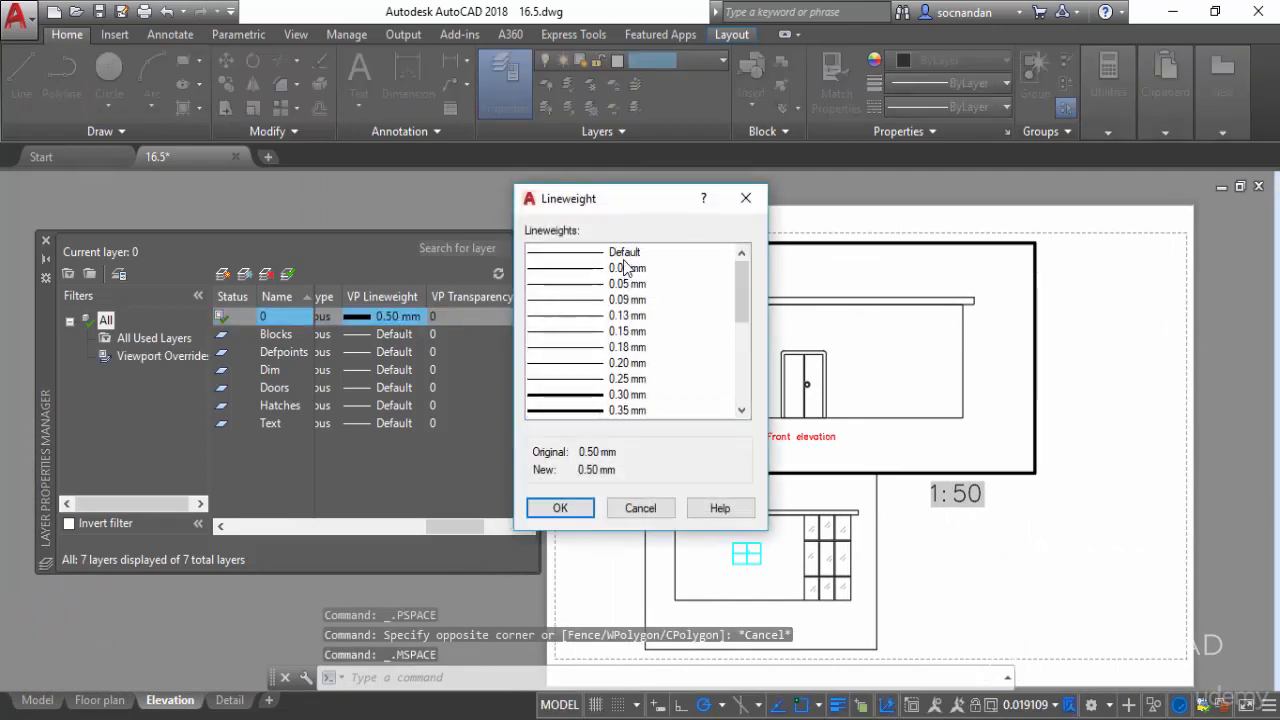
left_click(620, 252)
left_click(578, 506)
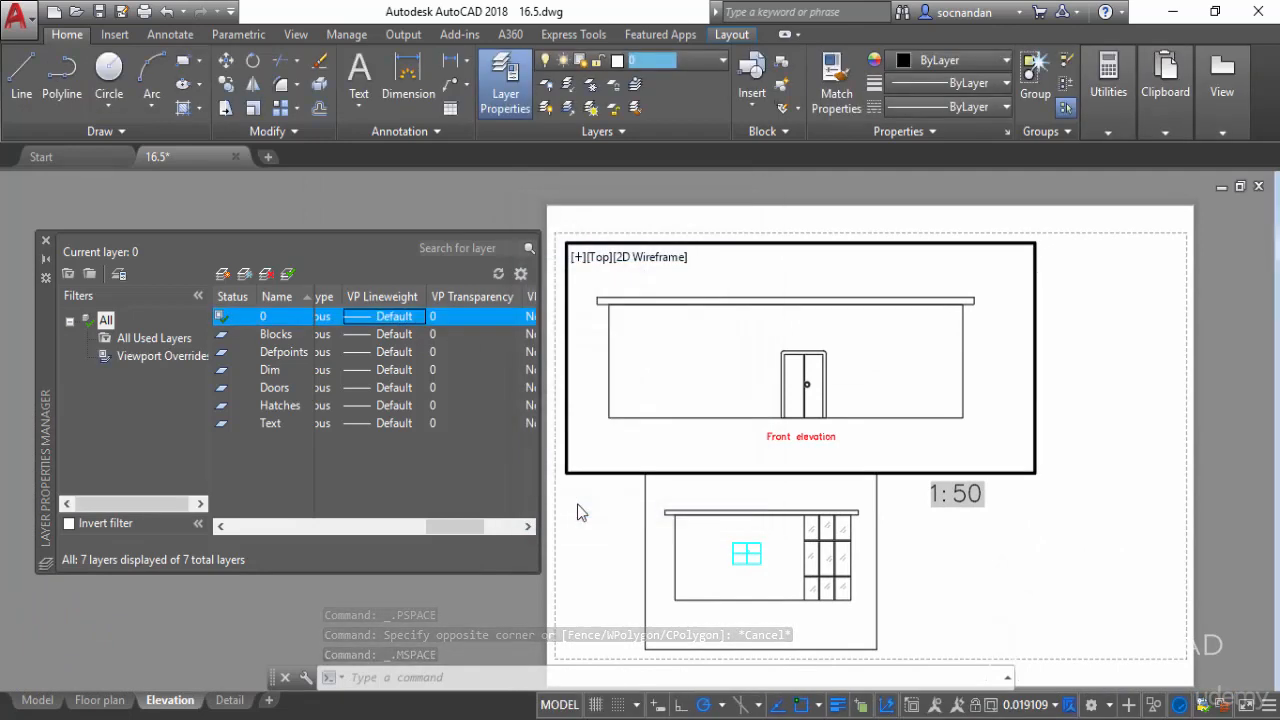
double_click(575, 498)
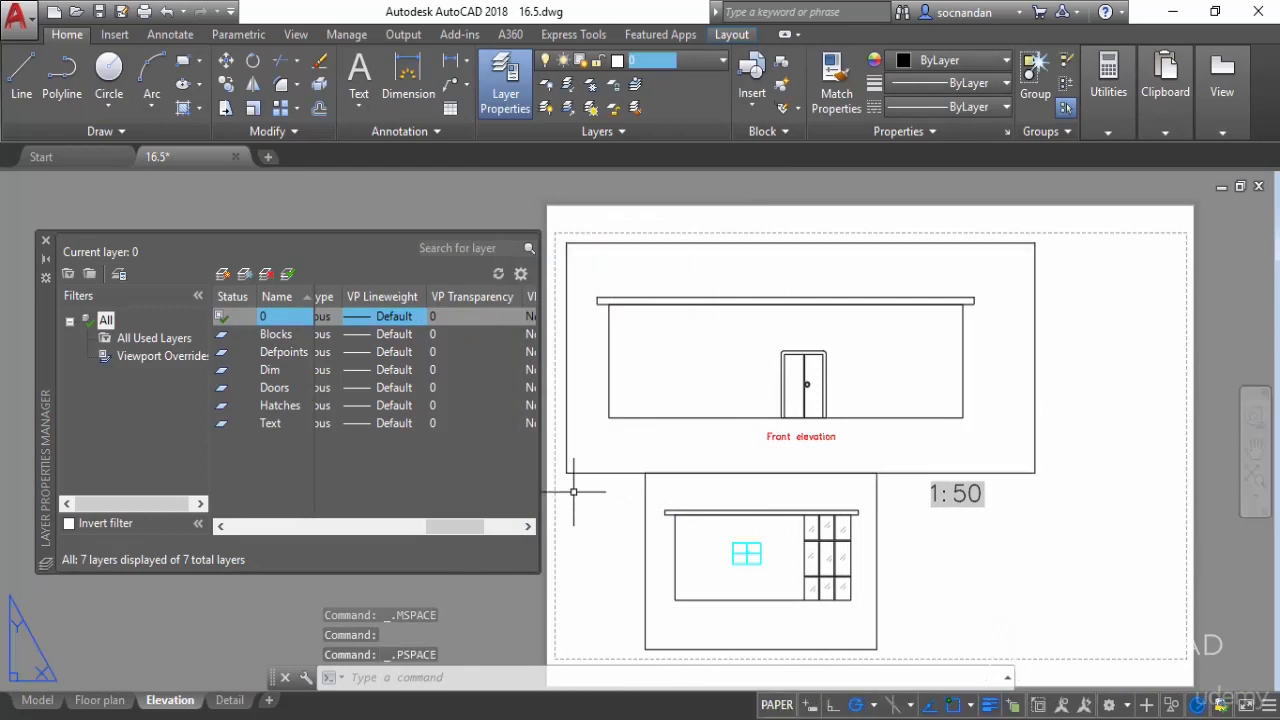
left_click(46, 244)
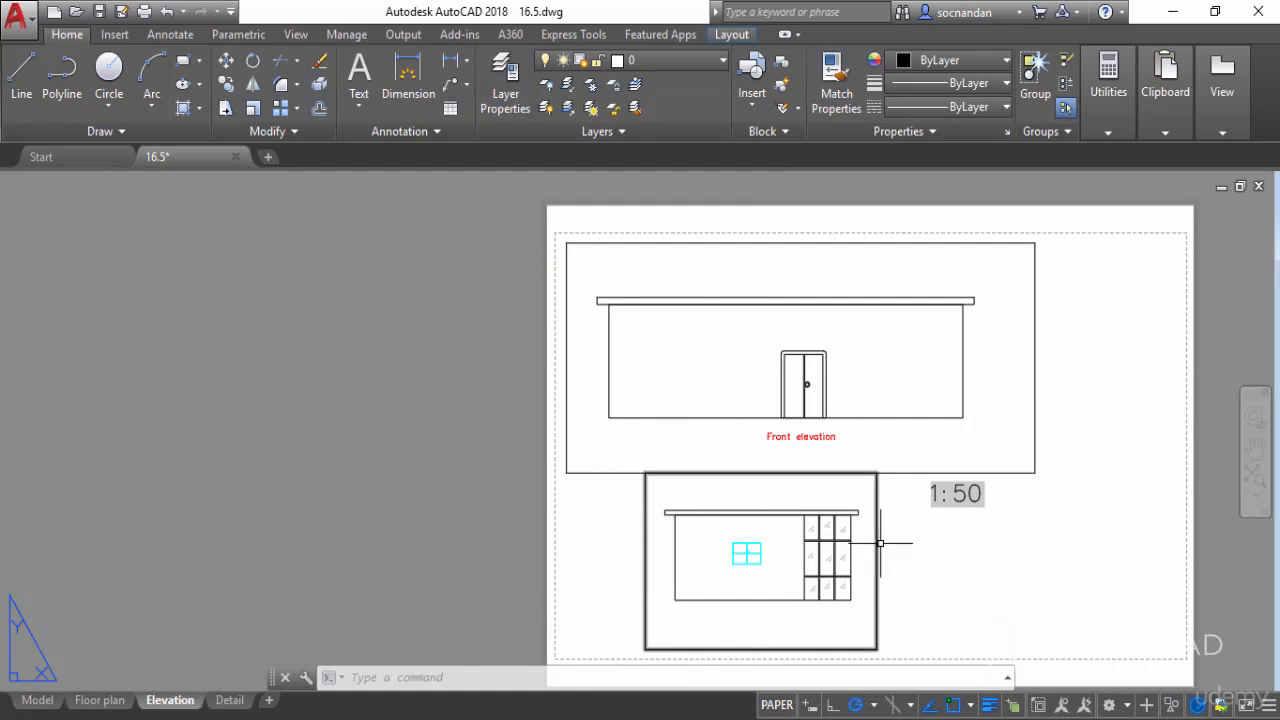
middle_click_drag(991, 569, 756, 540)
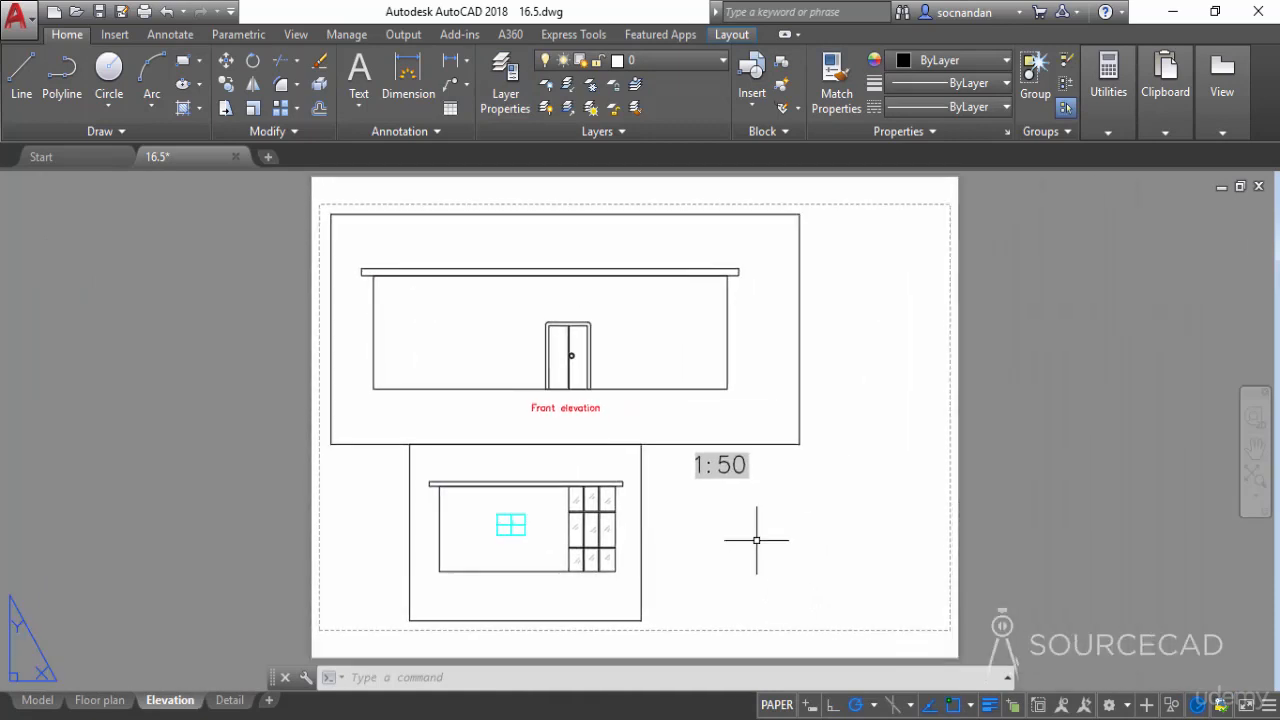
left_click(799, 385)
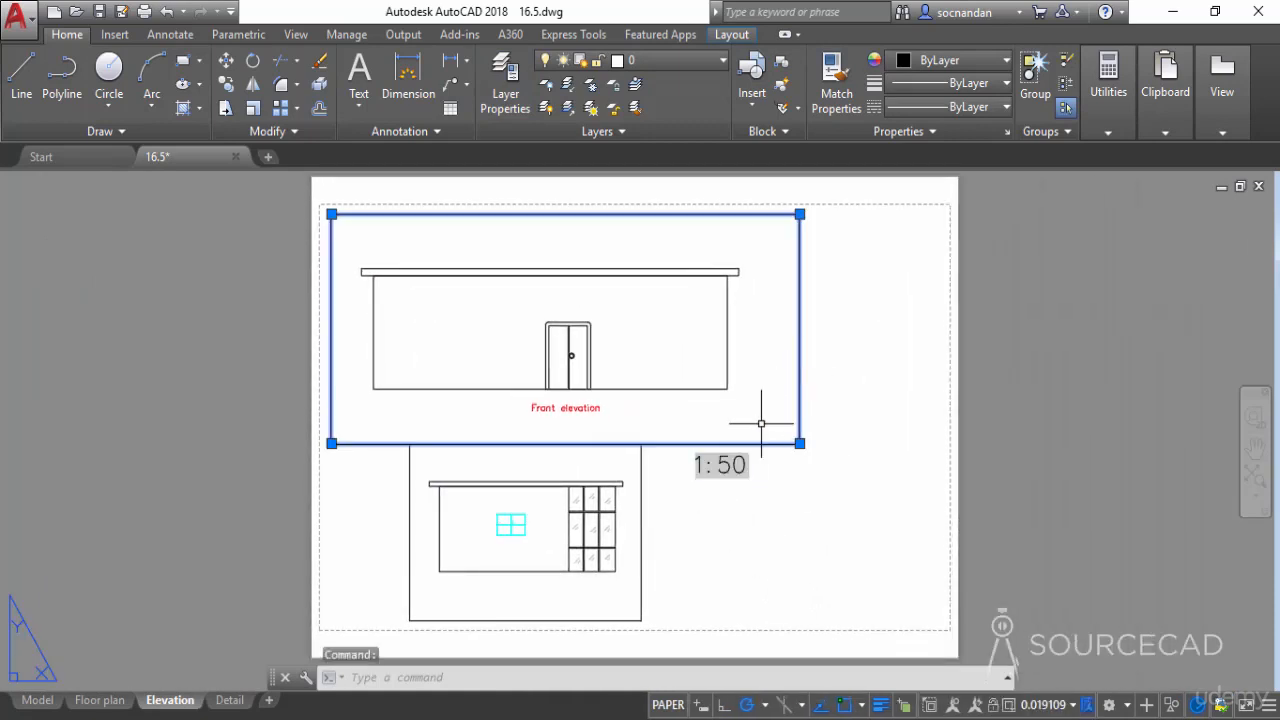
left_click(641, 505)
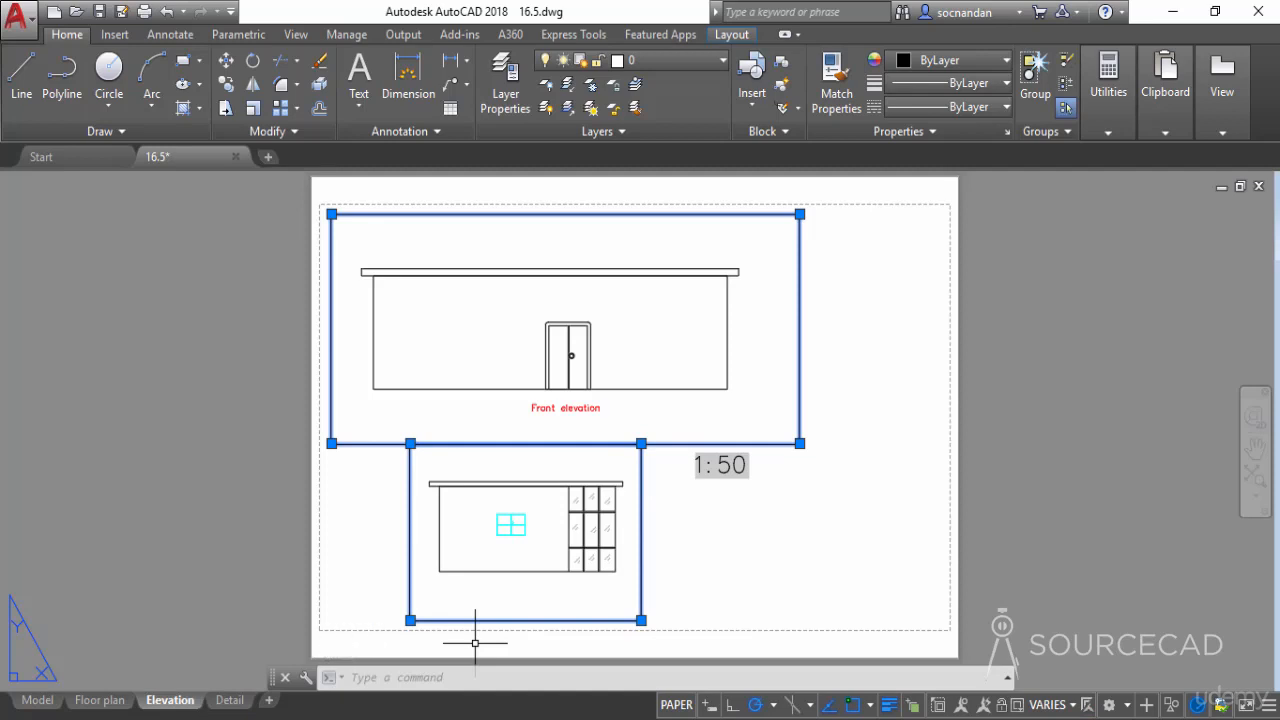
key("Escape")
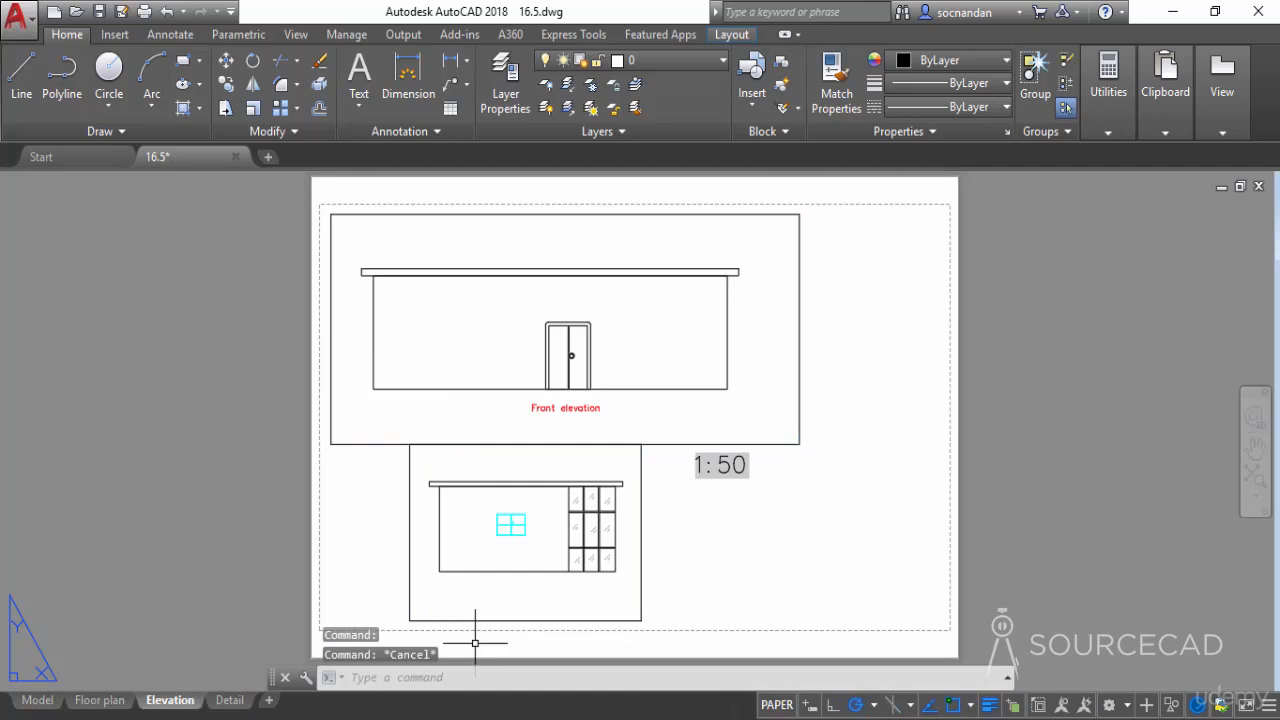
Create a new layer named VP and close the layer properties manager
left_click(505, 75)
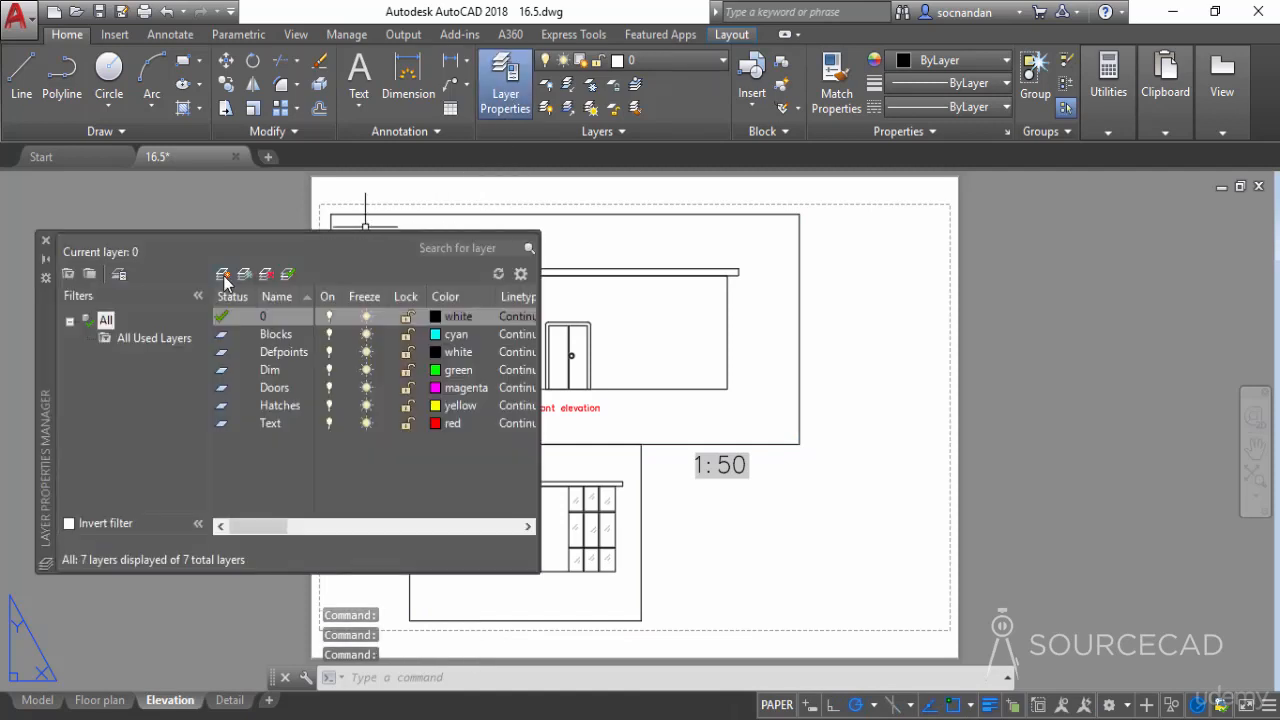
left_click(223, 276)
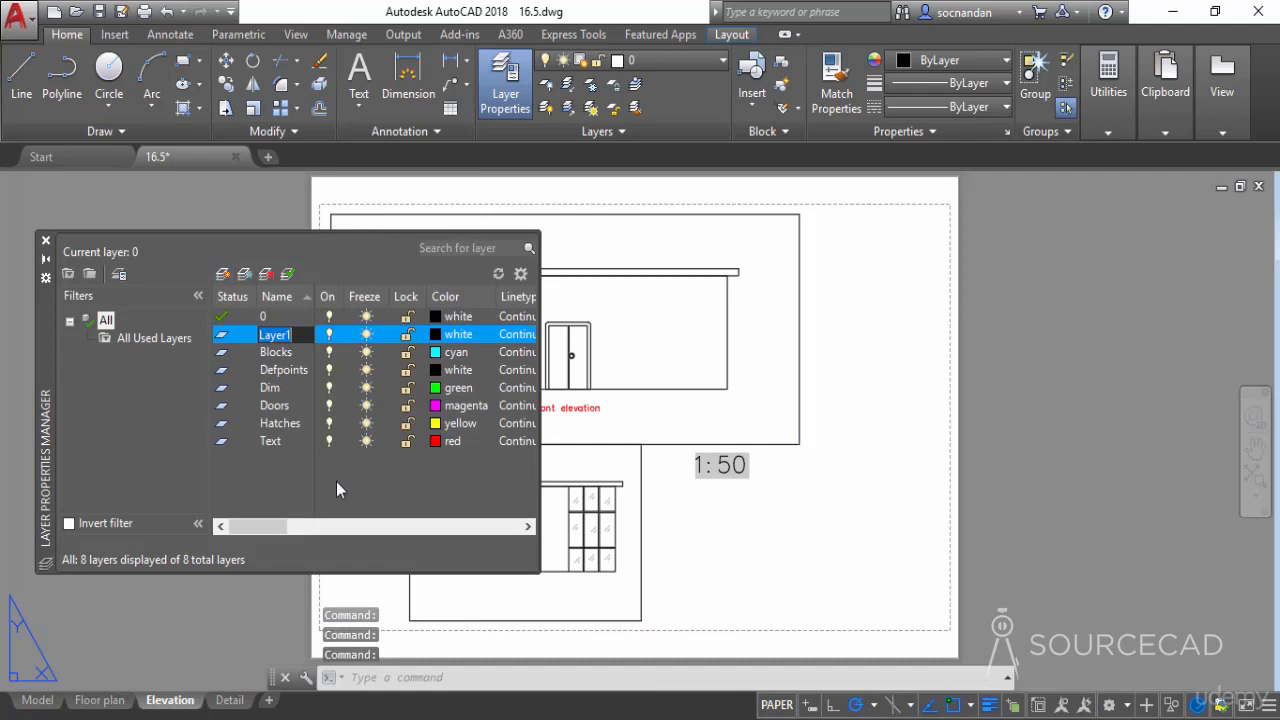
type("VP")
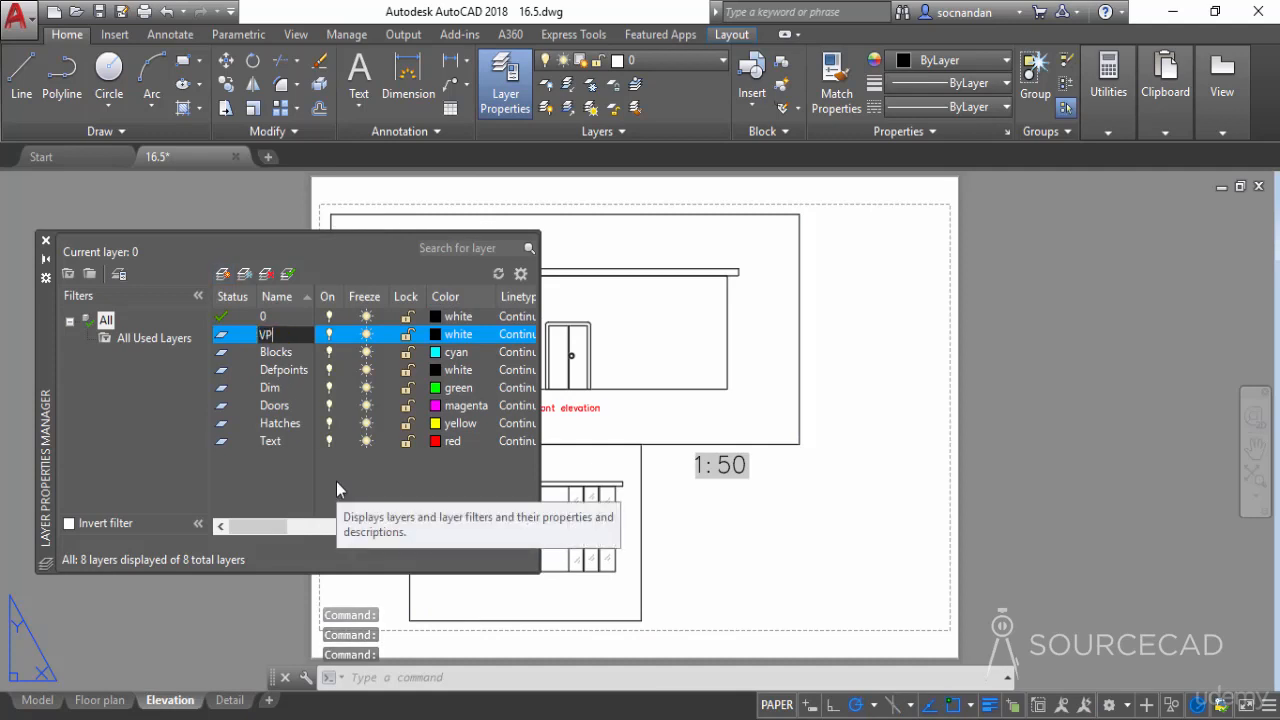
key("Return")
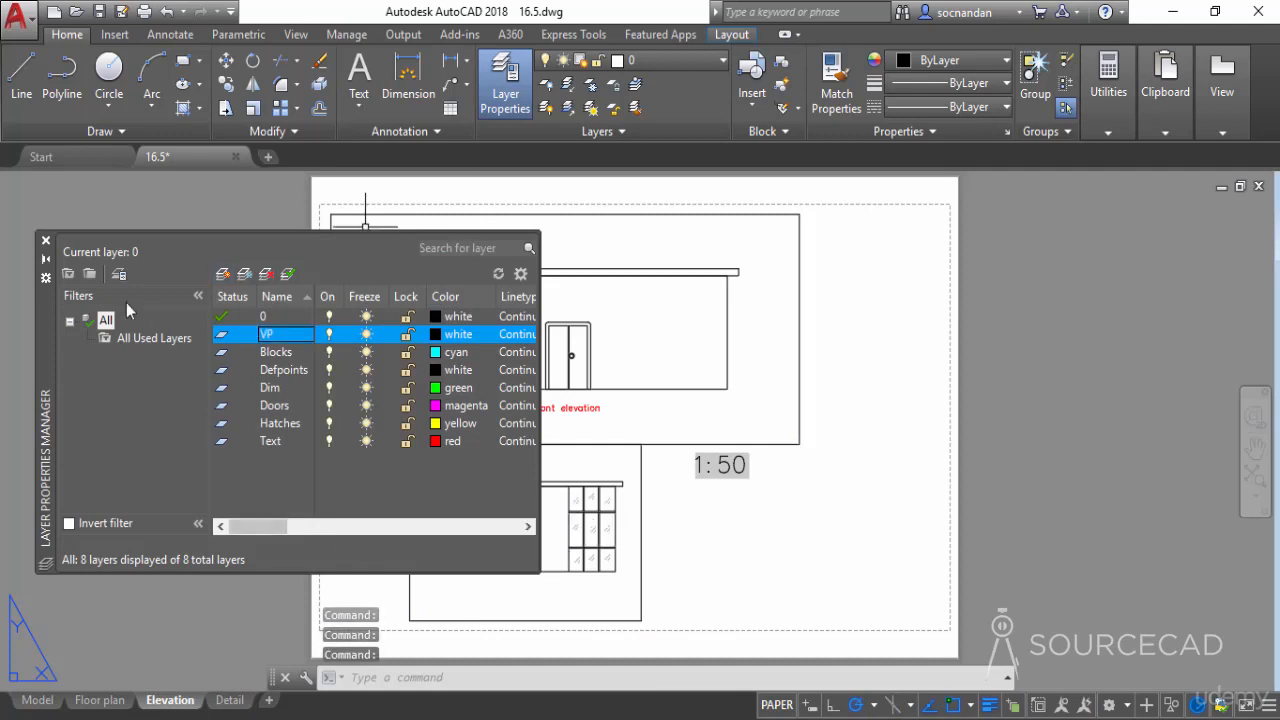
left_click(45, 241)
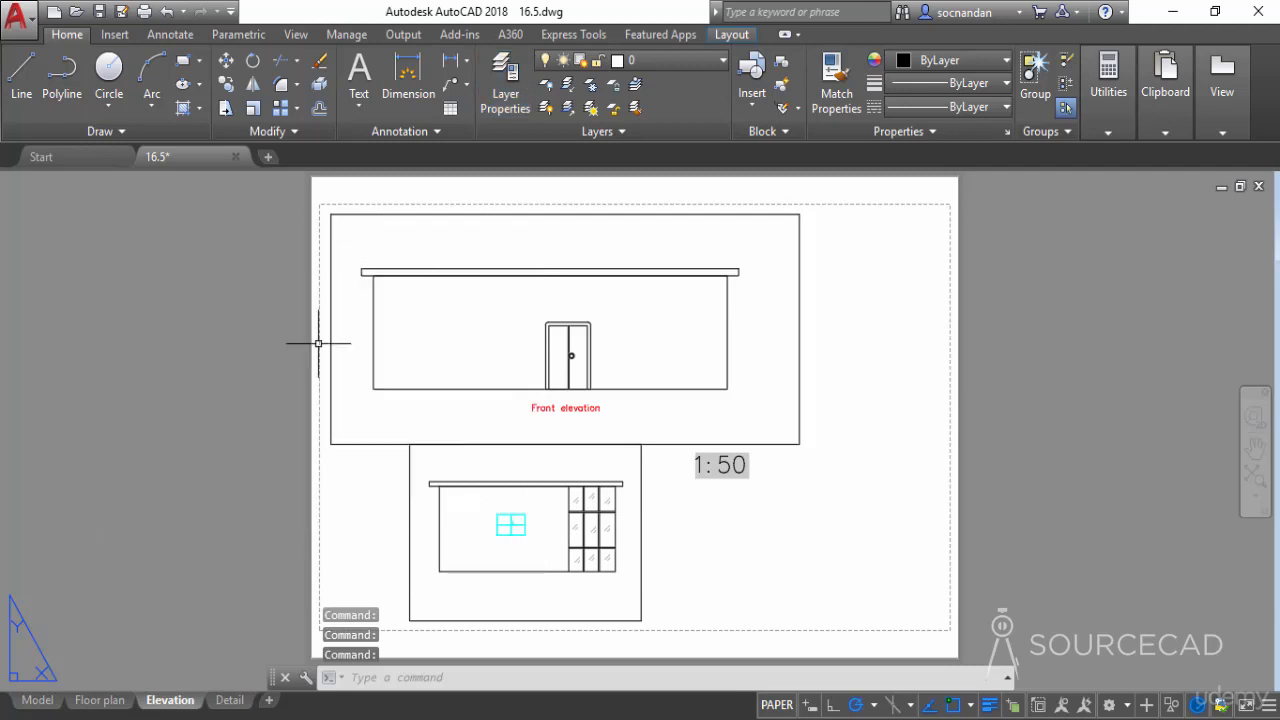
Move the frames of both elevation viewports to the VP layer and freeze that layer
left_click(361, 213)
left_click(410, 477)
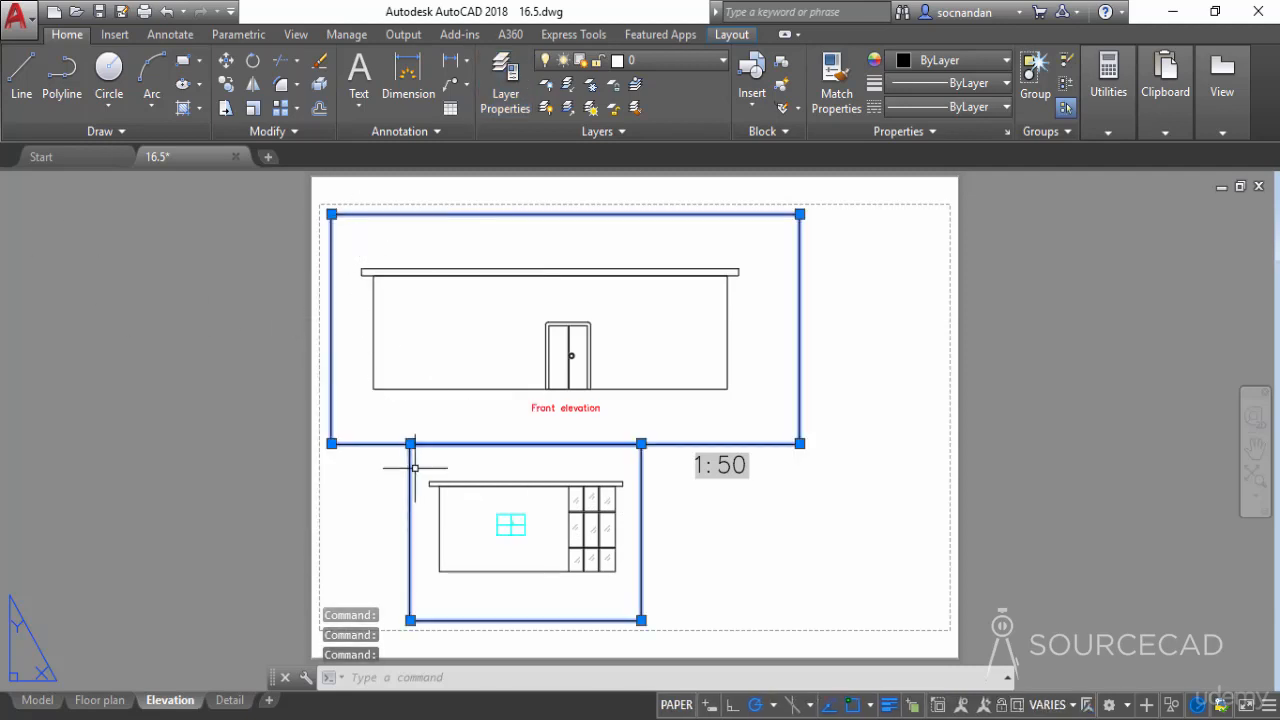
left_click(678, 58)
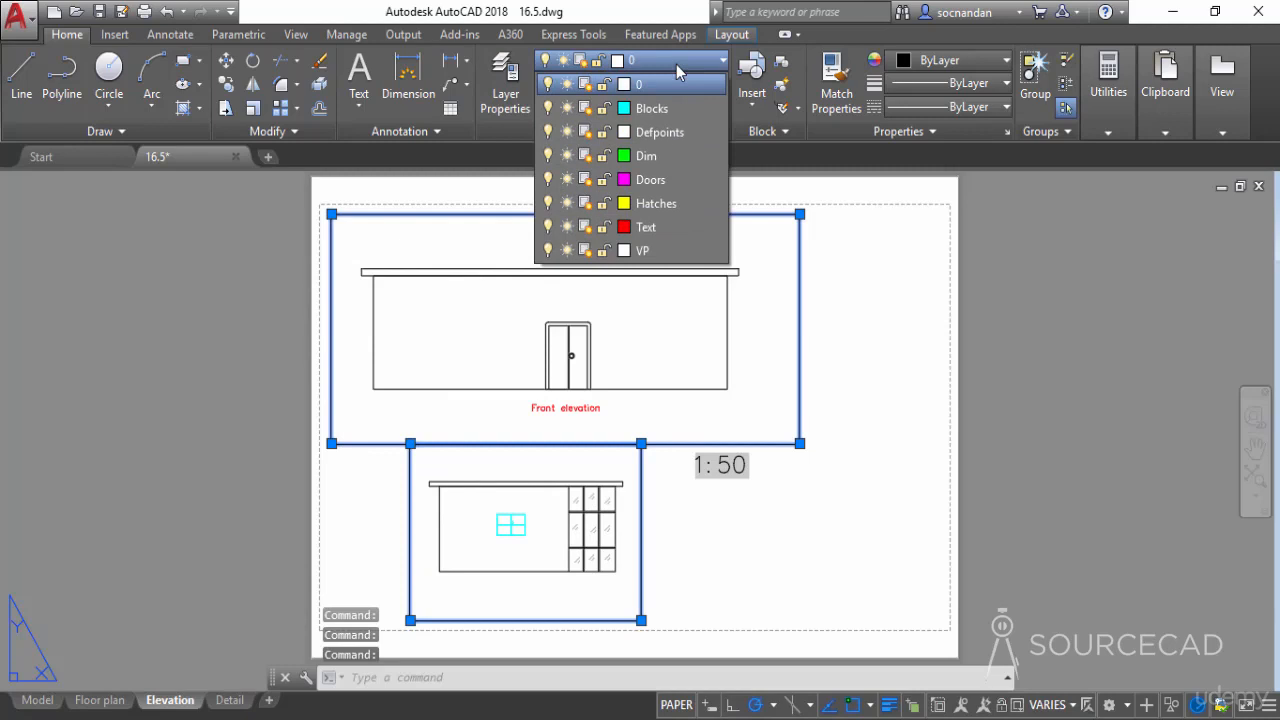
left_click(679, 241)
key("Escape")
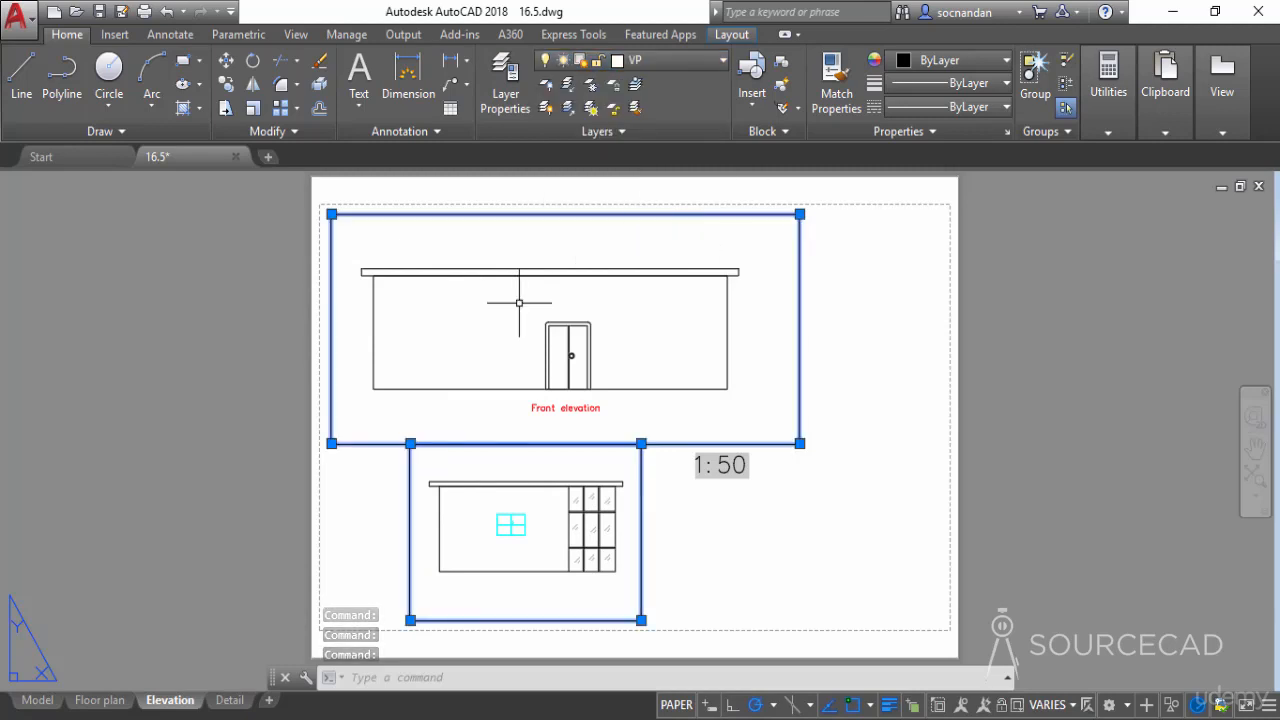
key("Escape")
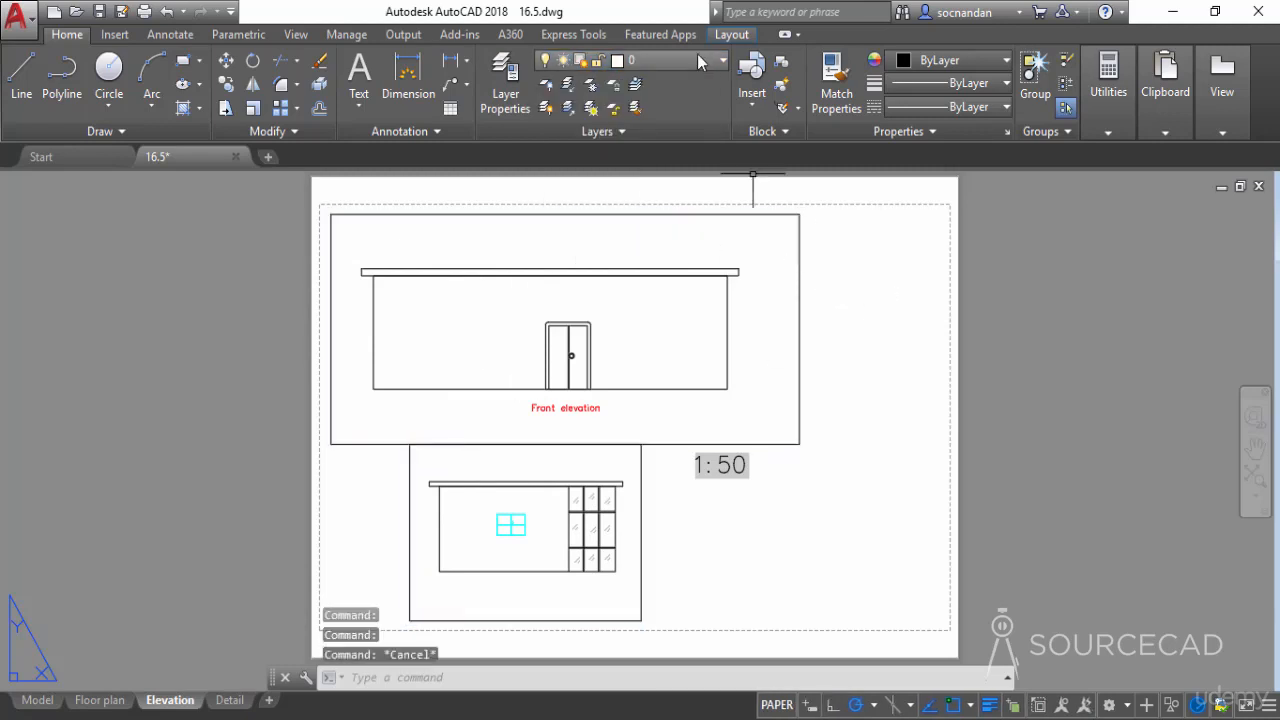
left_click(702, 62)
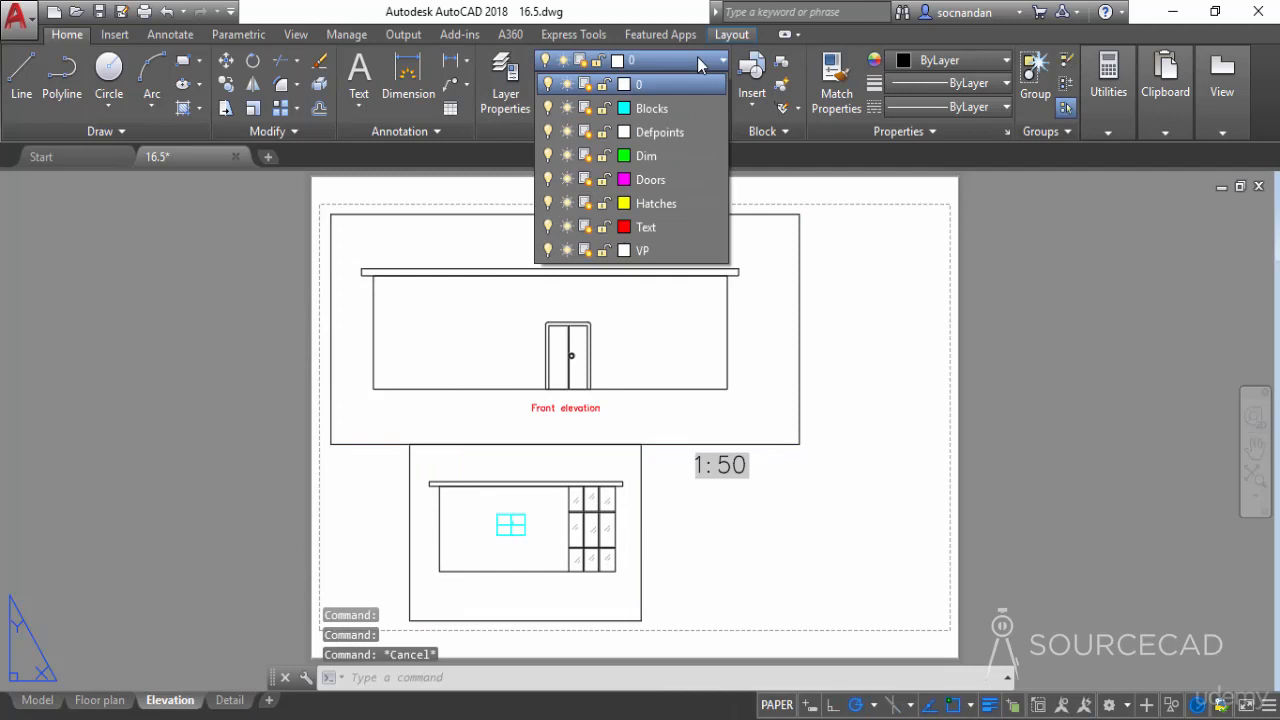
left_click(566, 250)
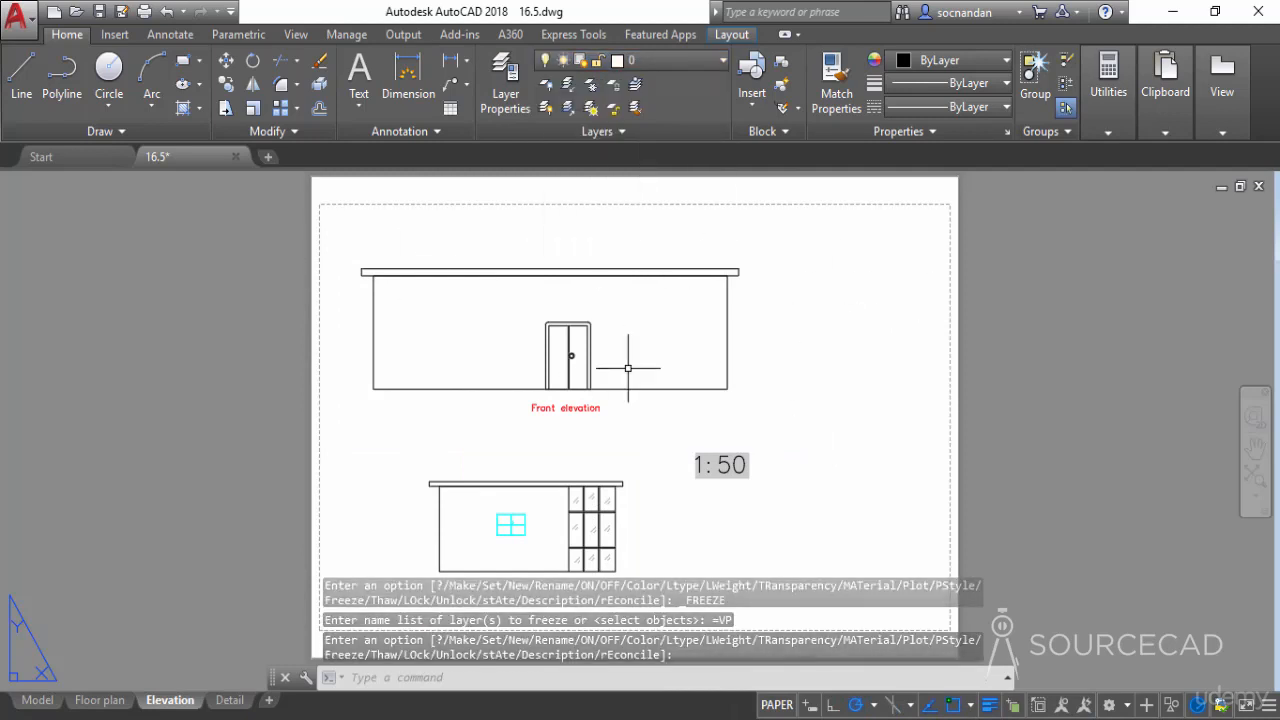
Activate the front elevation viewport to check access to its model space, and return to paper space
left_click(616, 316)
double_click(616, 316)
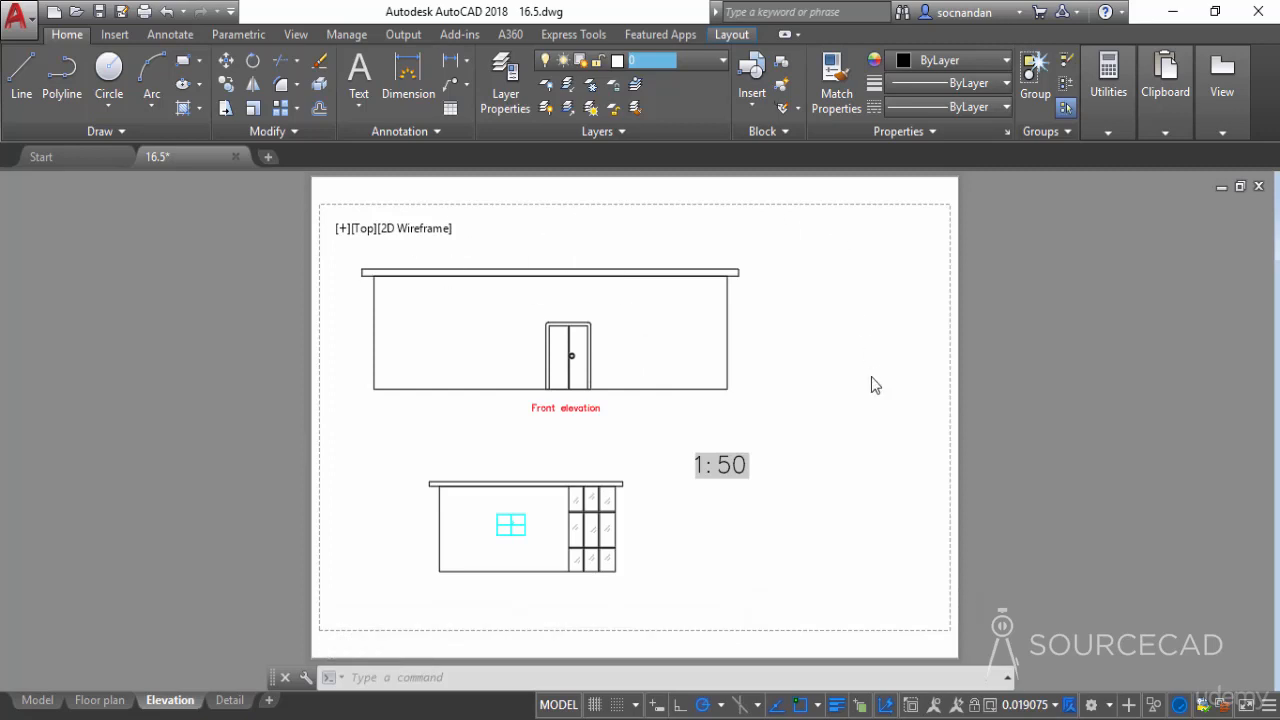
double_click(890, 331)
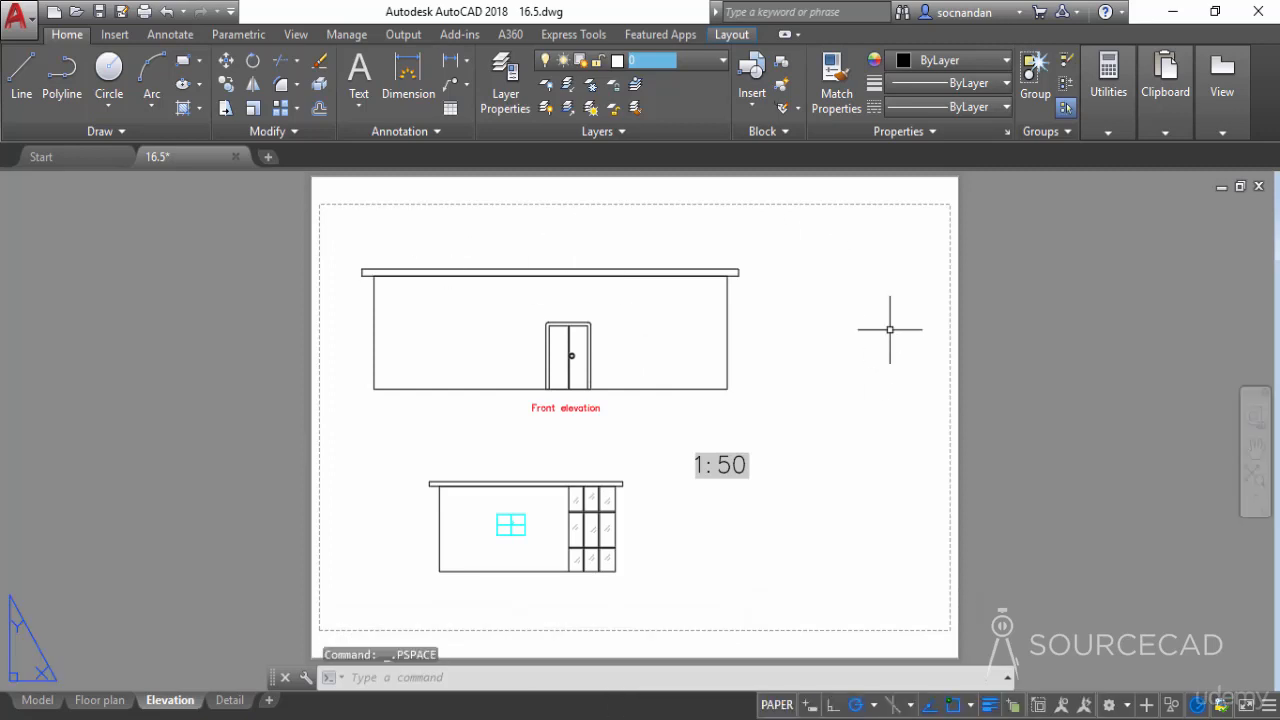